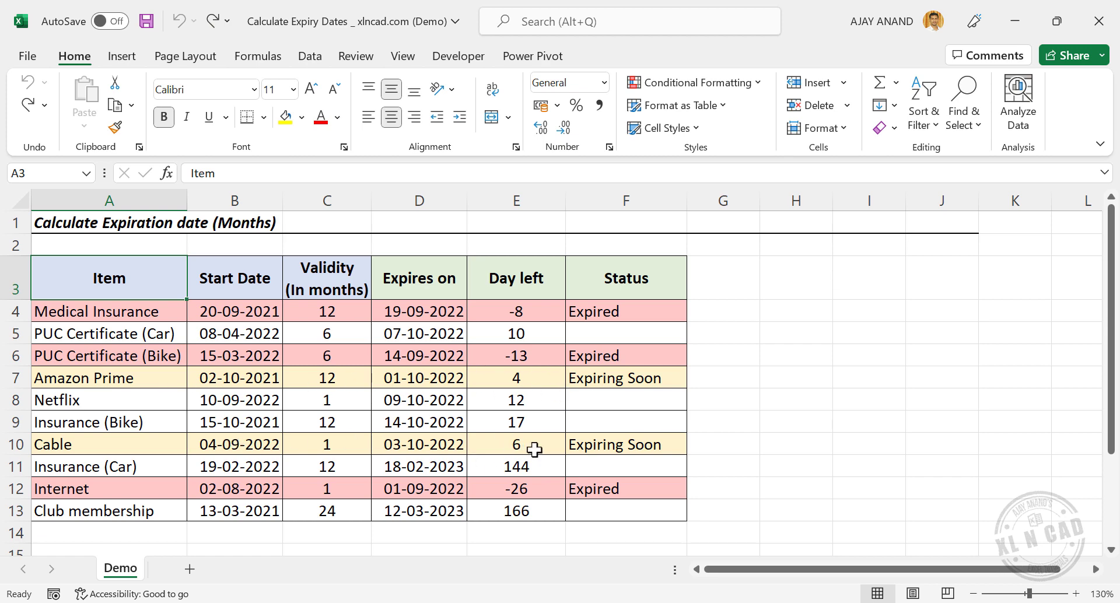
Change the Insurance (Bike) start date to 15-08-2021.
click(236, 425)
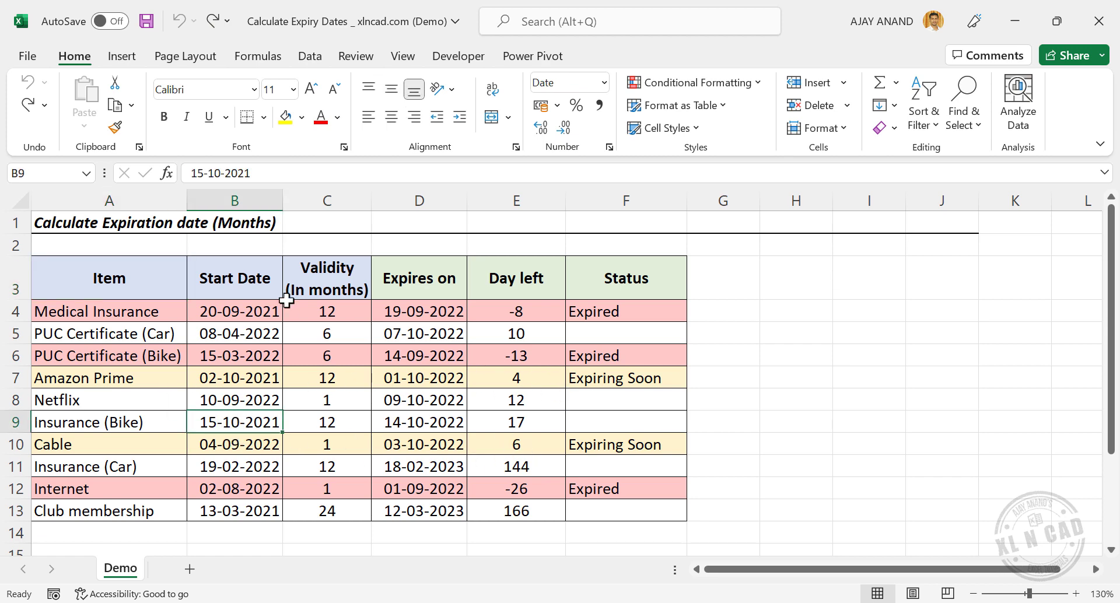
double_click(217, 173)
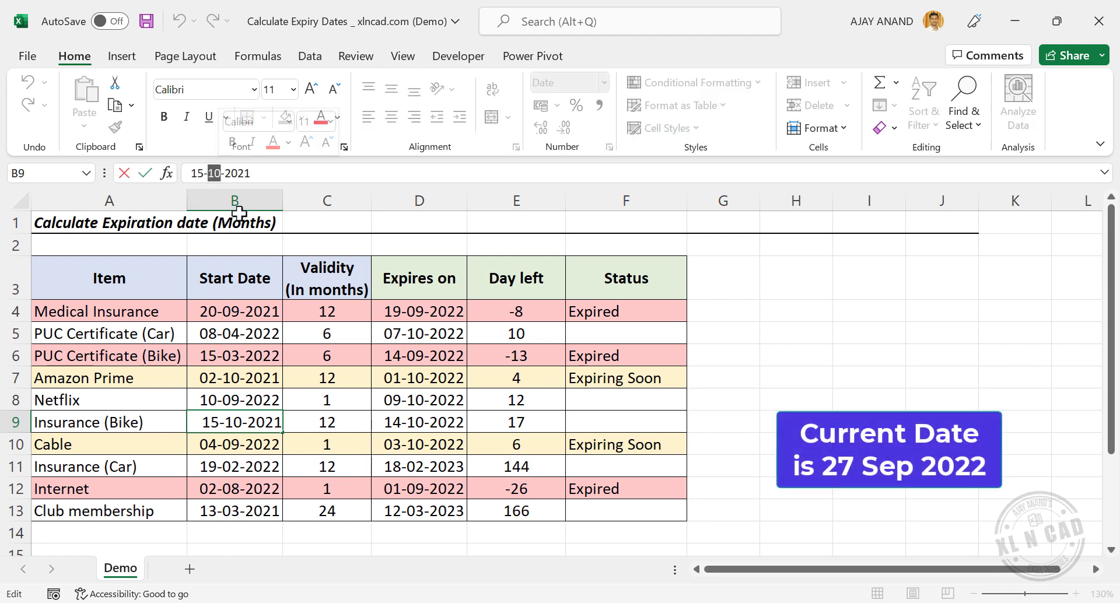
text(08)
key(Return)
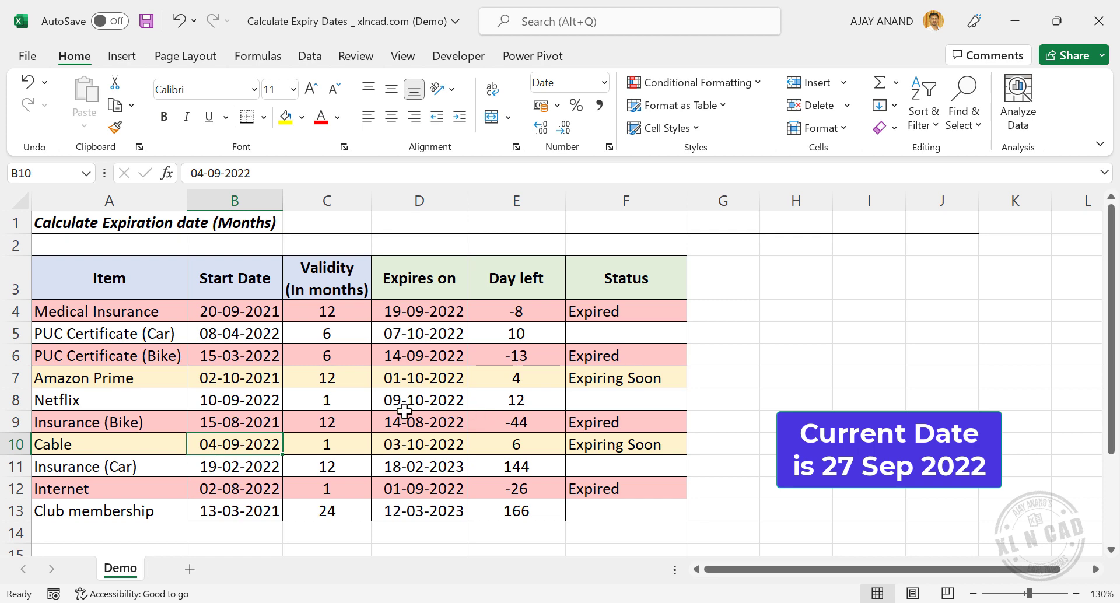
Change the PUC Certificate (Car) start date to 04-04-2022.
click(240, 333)
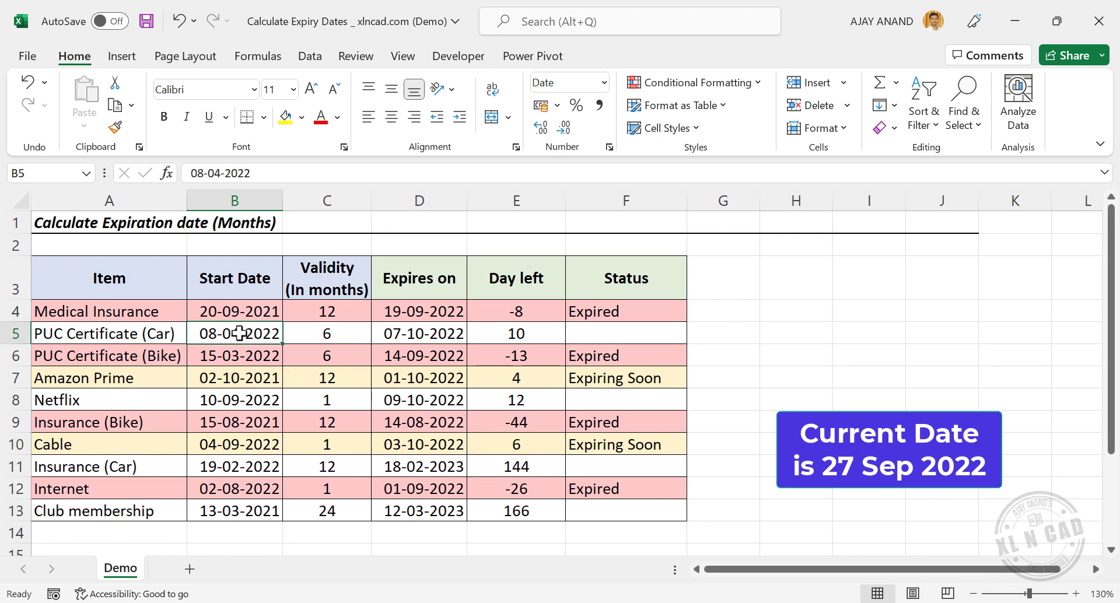
click(197, 173)
double_click(197, 174)
text(04)
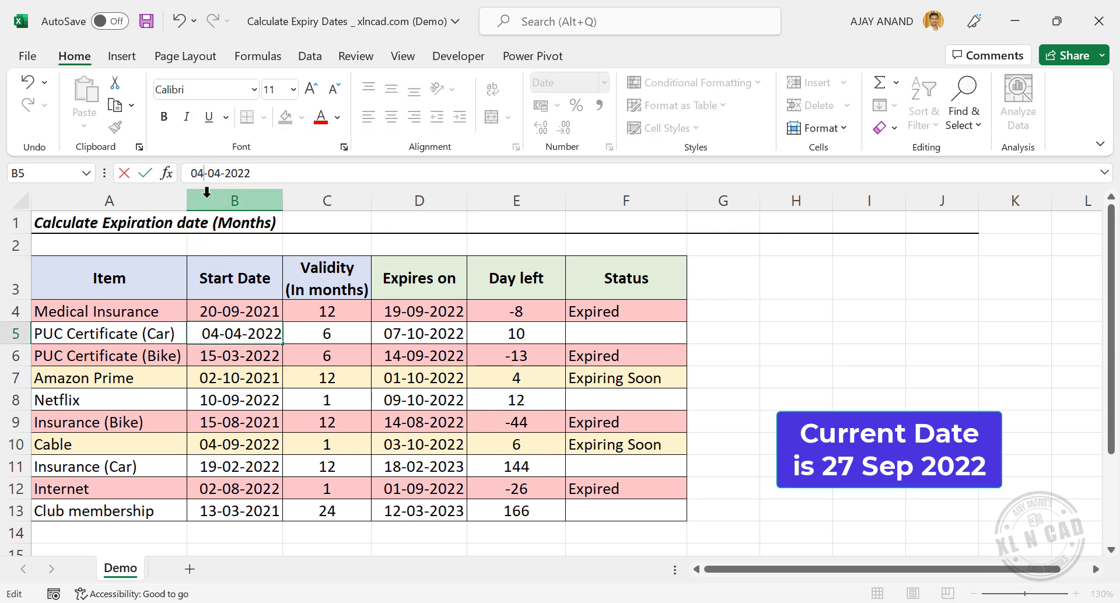
key(Return)
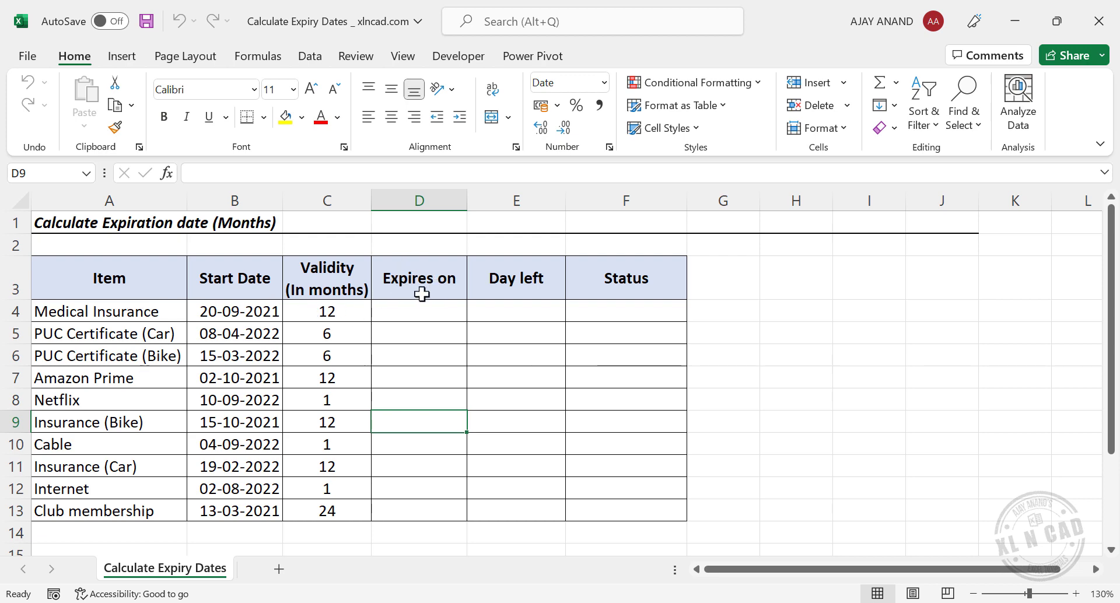
Enter =EDATE(B4,C4)-1 in D4 so Medical Insurance expires on 19-09-2022.
click(408, 314)
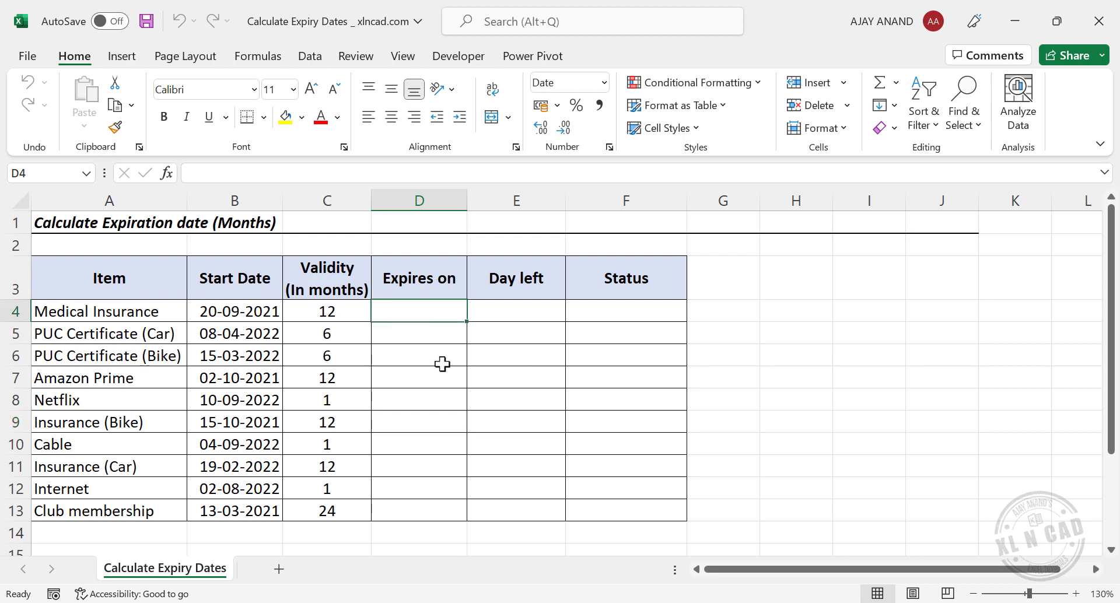
text(=EDATE)
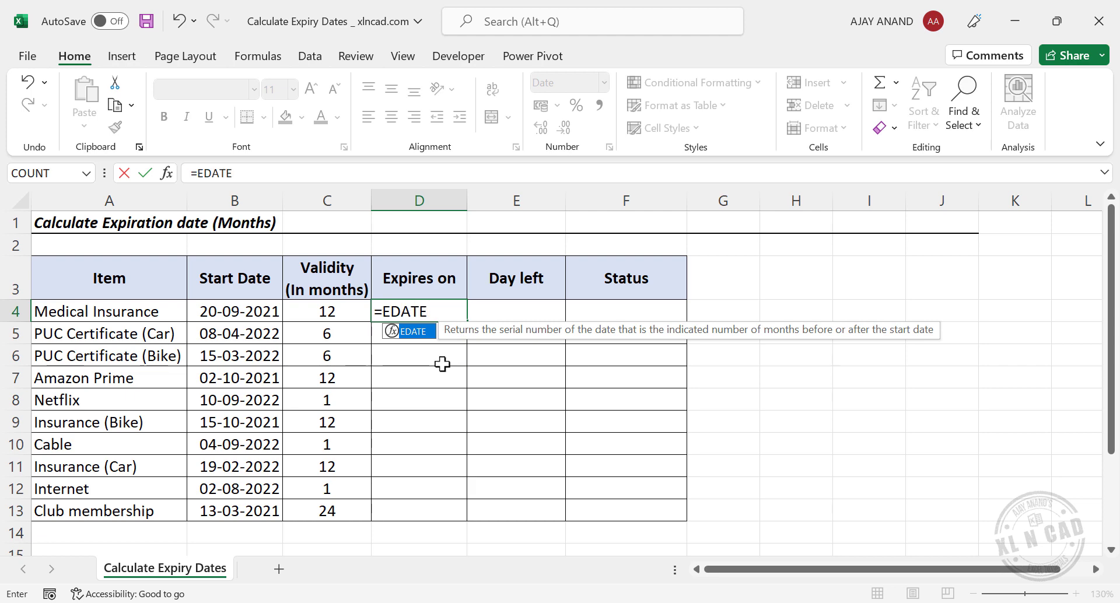
text(()
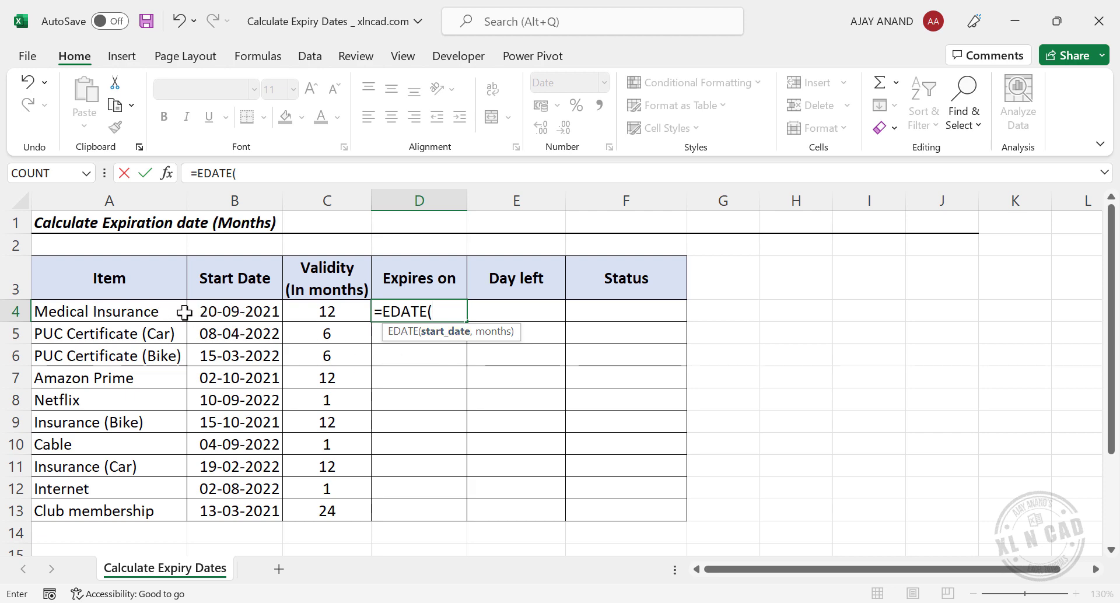
click(220, 313)
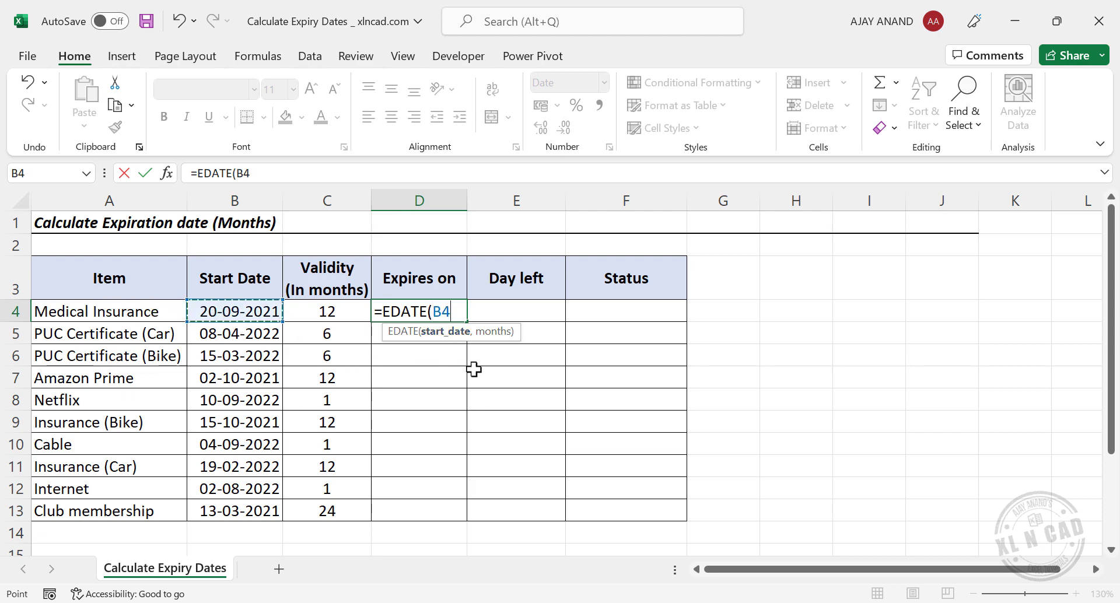
text(,)
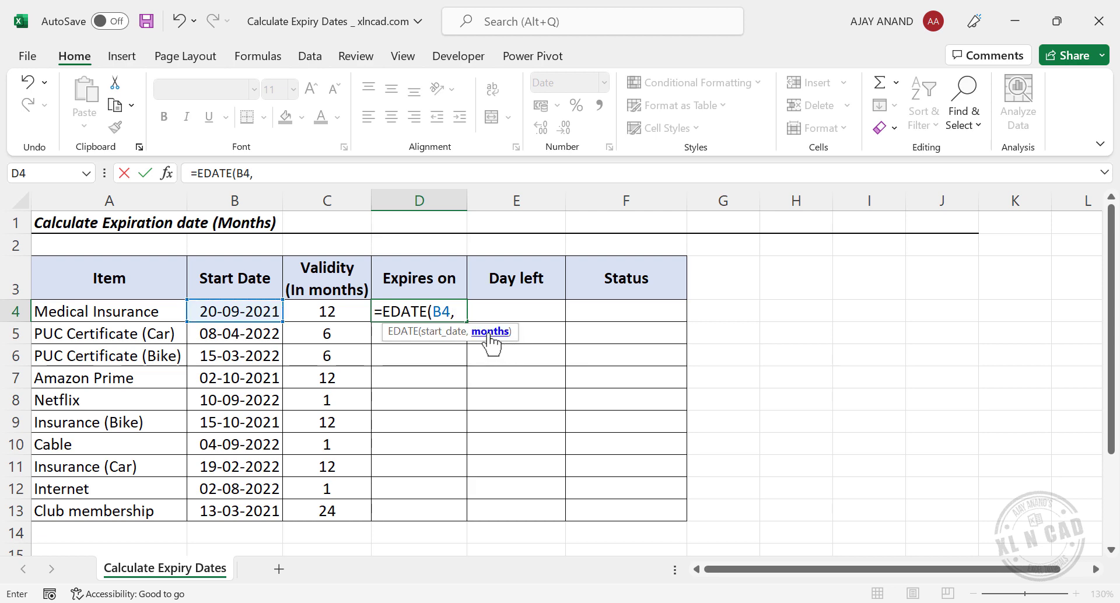
click(353, 312)
text()-1)
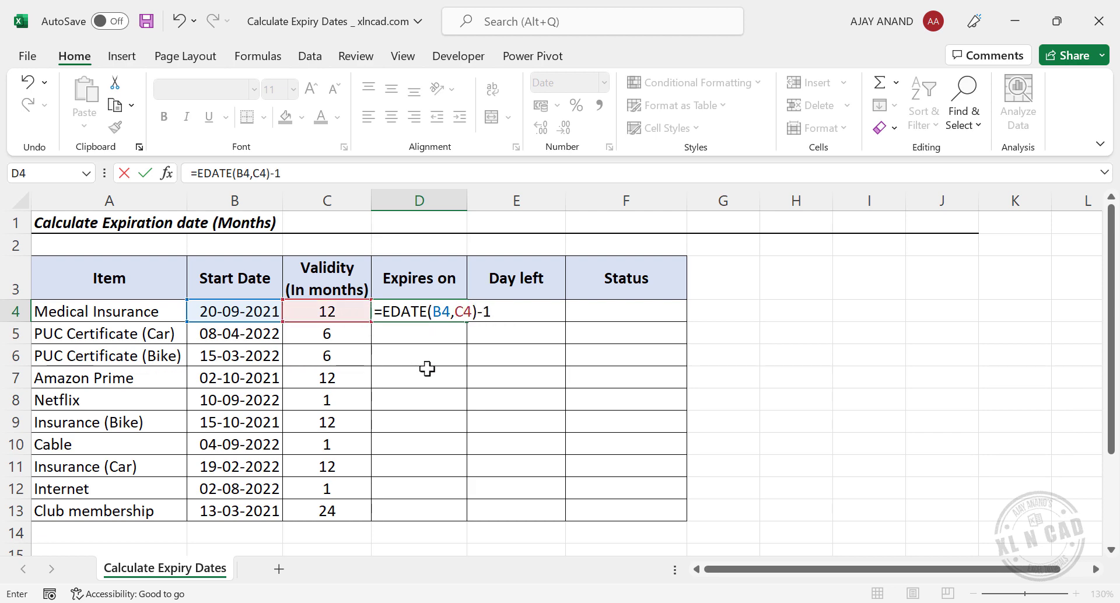
key(Return)
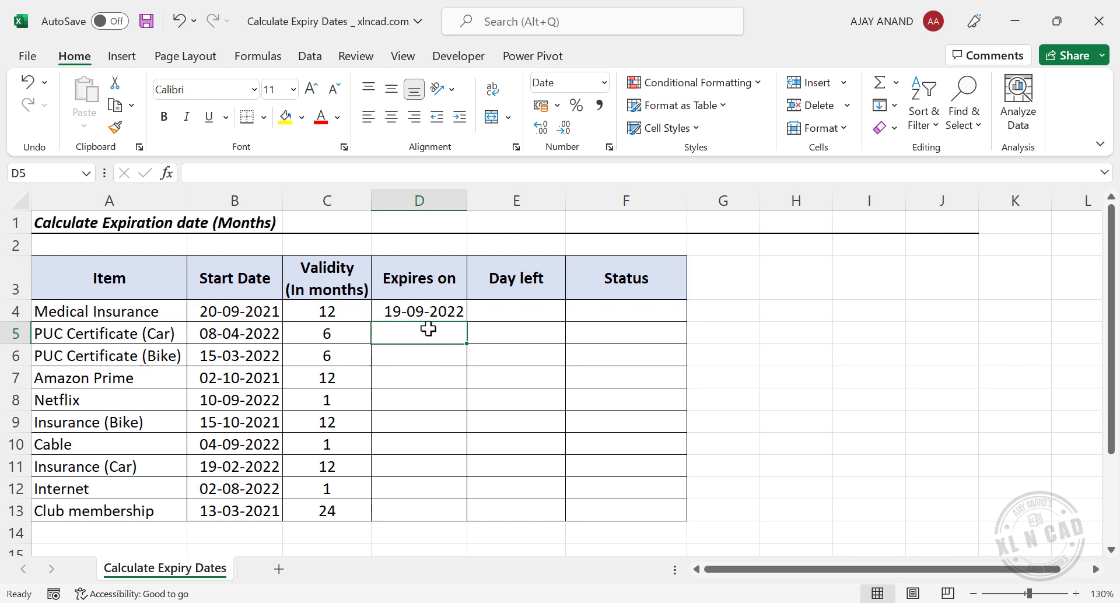
Check today's date, then enter =D4-TODAY() in E4 for Medical Insurance's days left.
click(1102, 598)
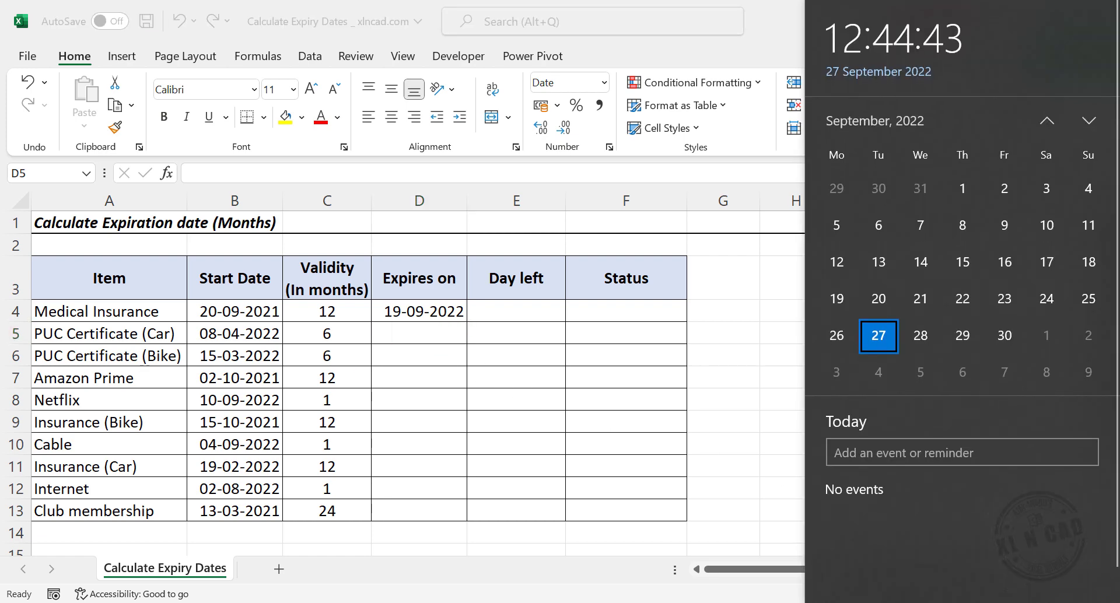
click(421, 358)
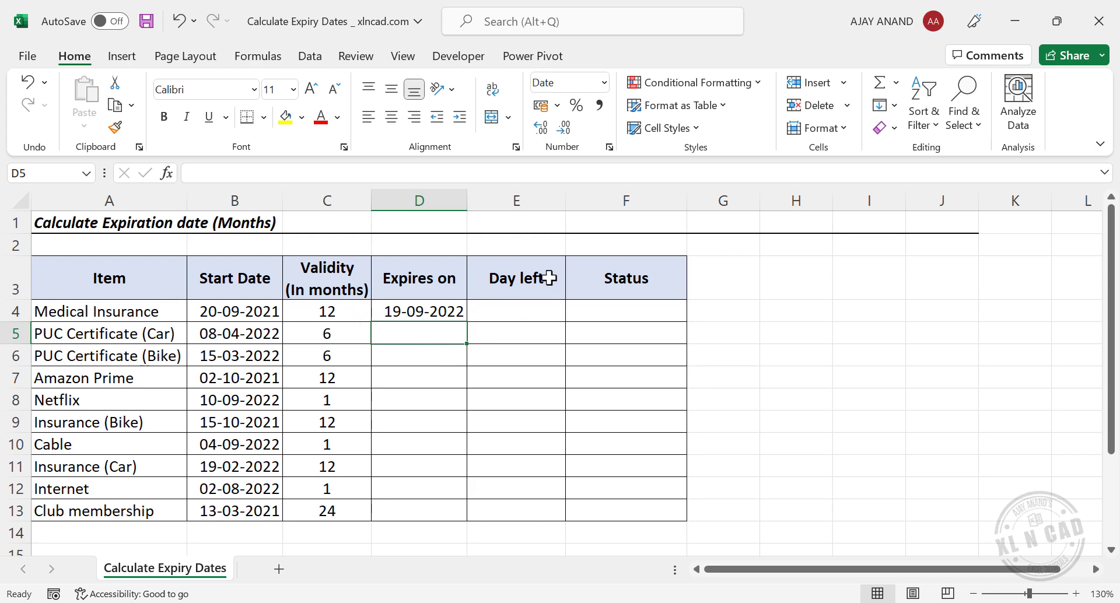
click(516, 311)
text(=)
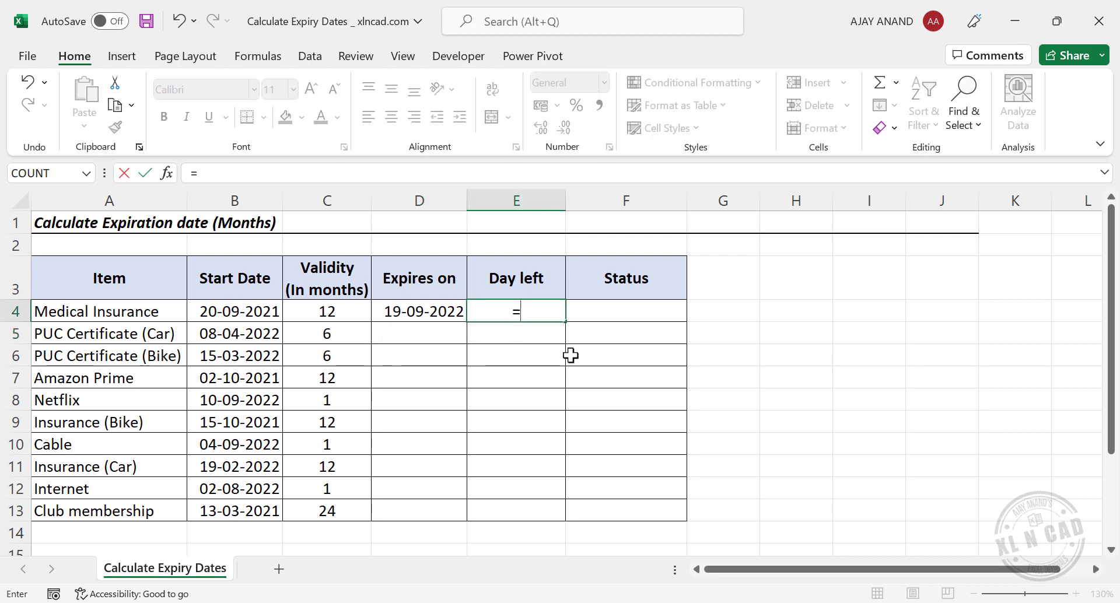
click(430, 312)
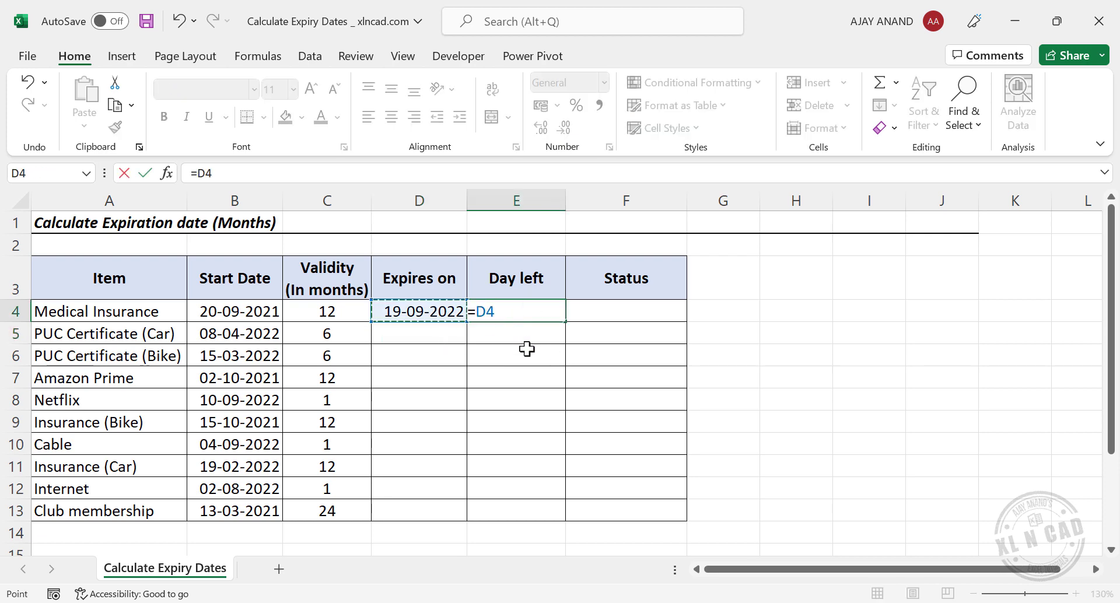
text(-TOD)
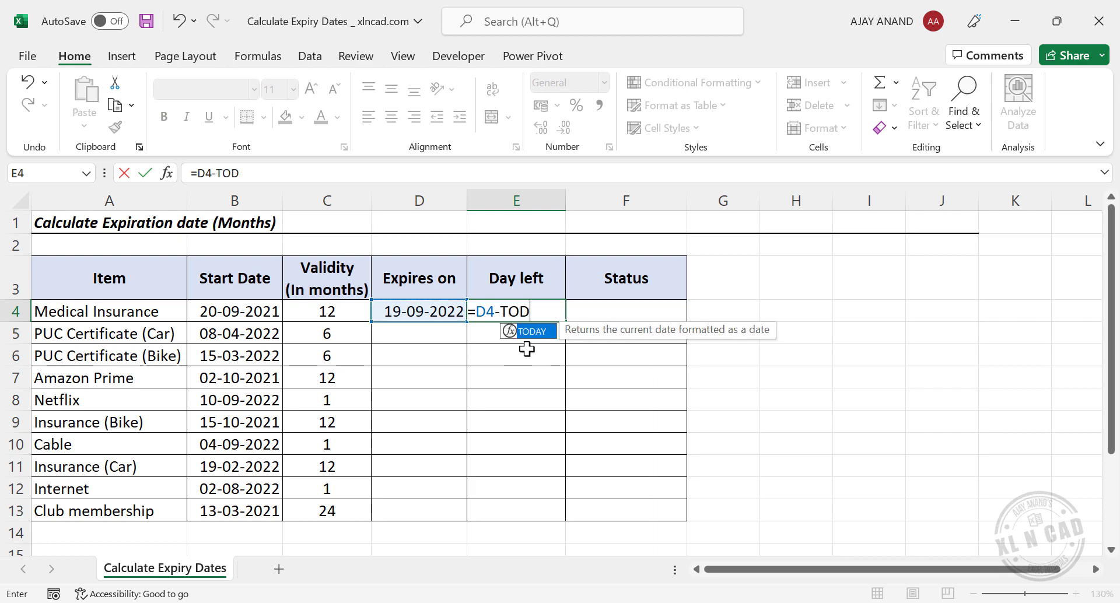
text(AY())
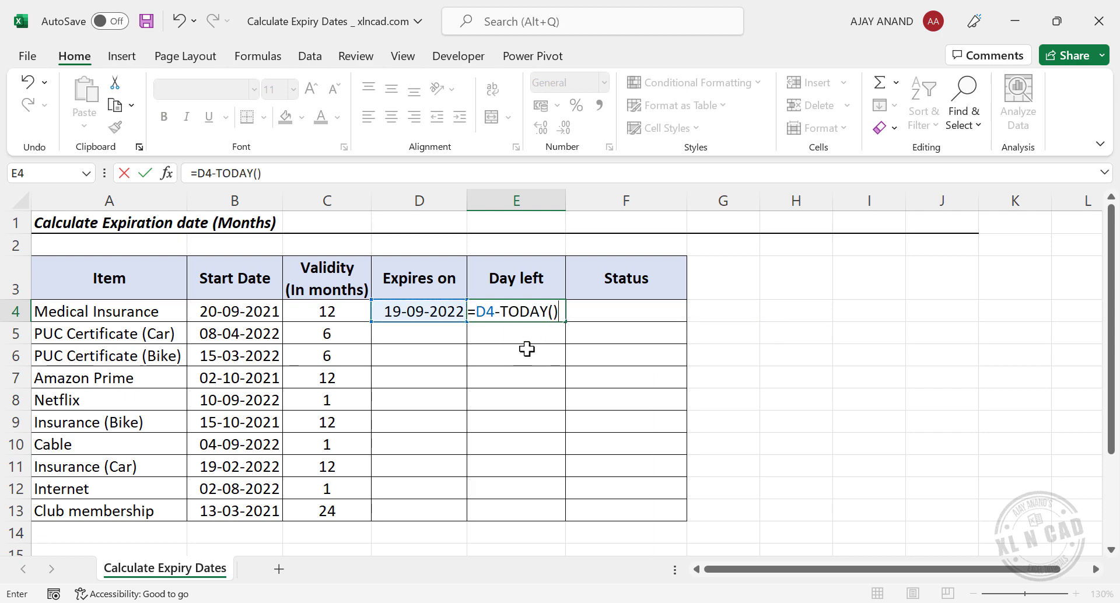
key(Return)
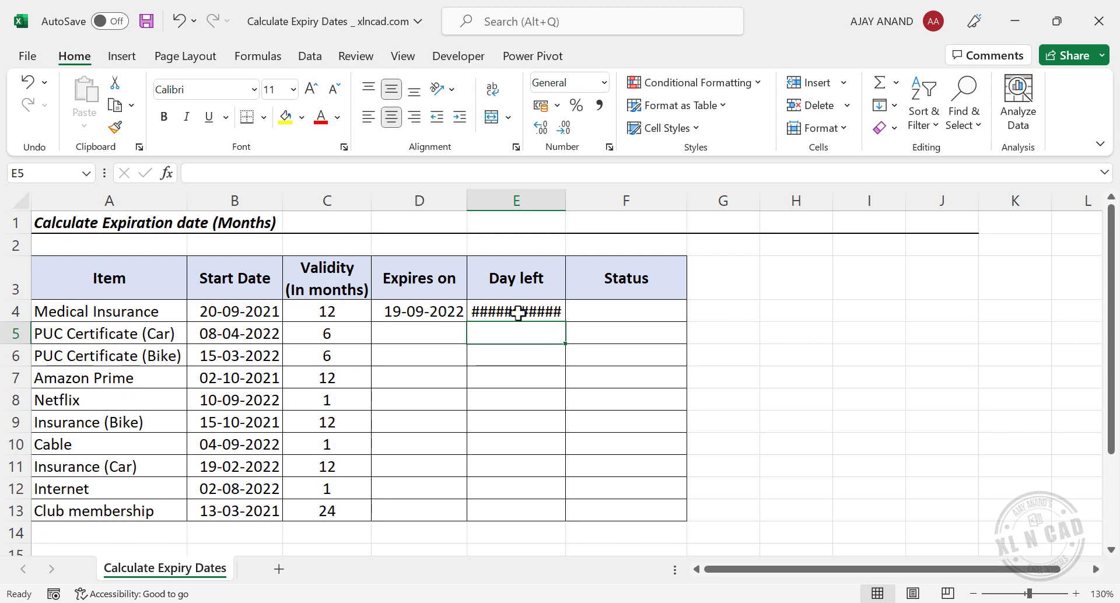
mouse_move(527, 317)
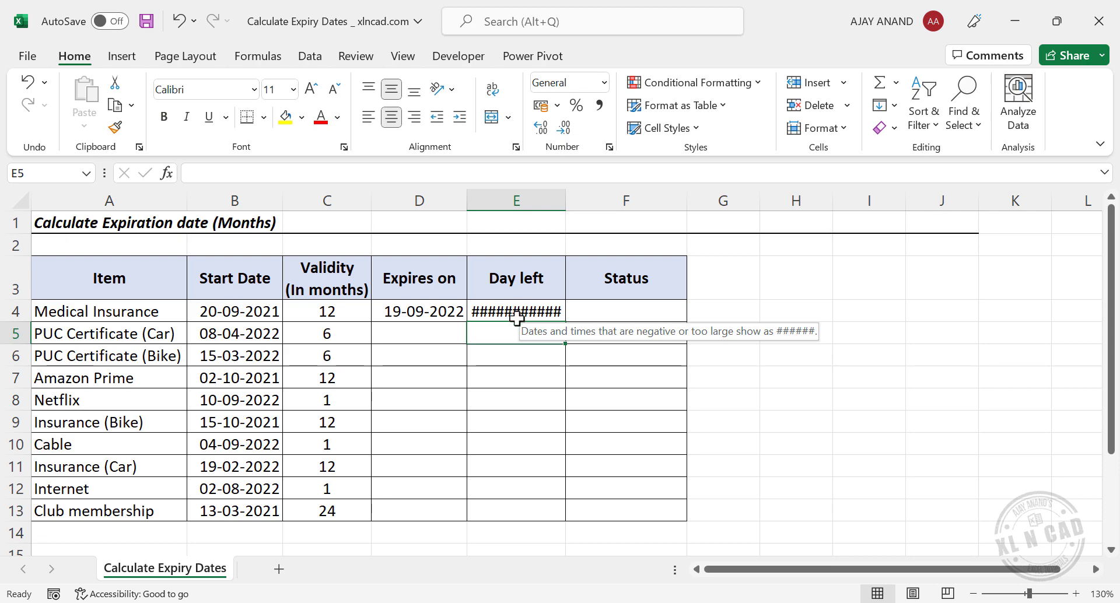
Format E4 with the General number format so it shows -8.
right_click(543, 312)
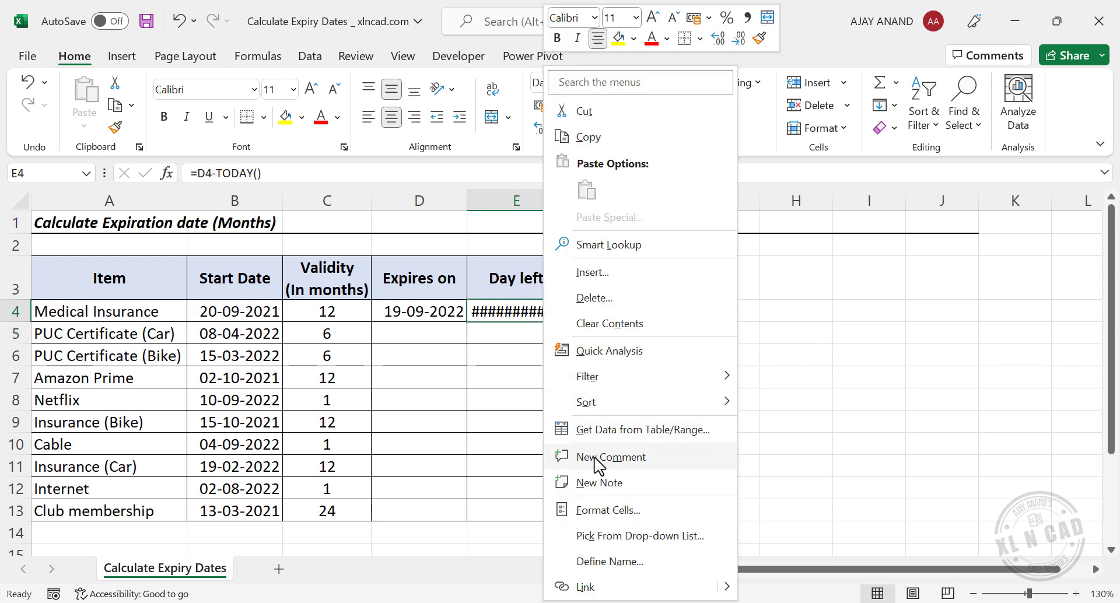
click(620, 508)
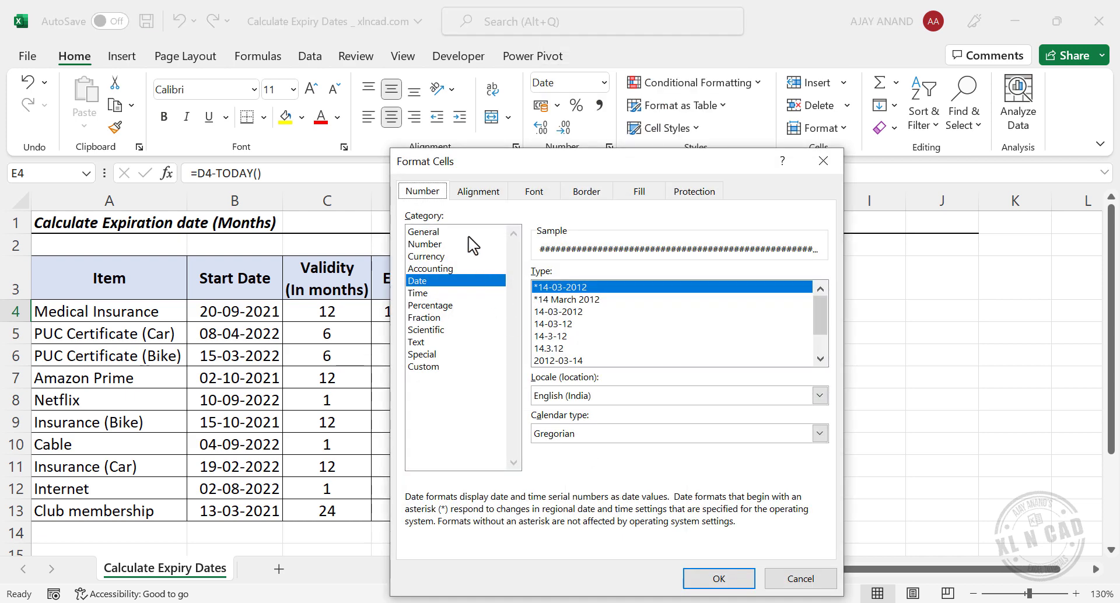
click(471, 233)
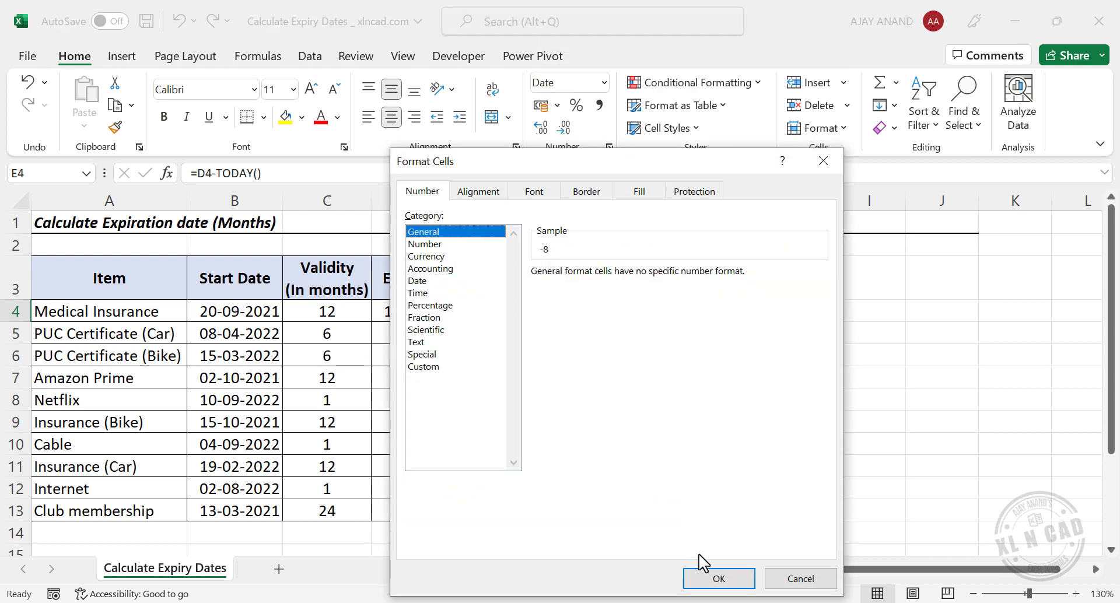
click(702, 578)
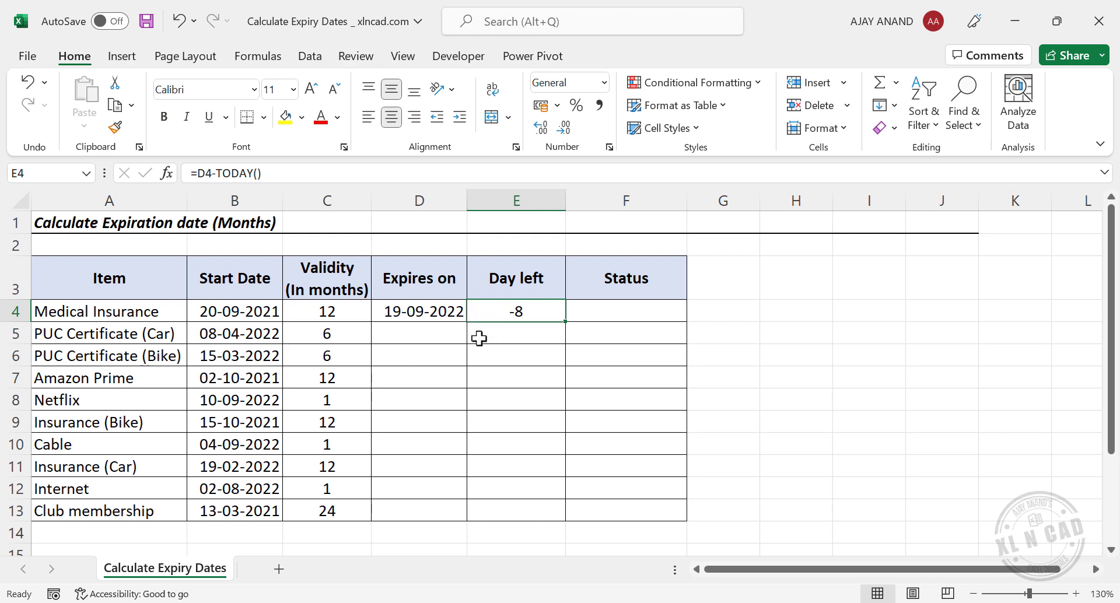
Fill the Expires on and Day left formulas down from row 4 through row 13.
drag(423, 313, 562, 334)
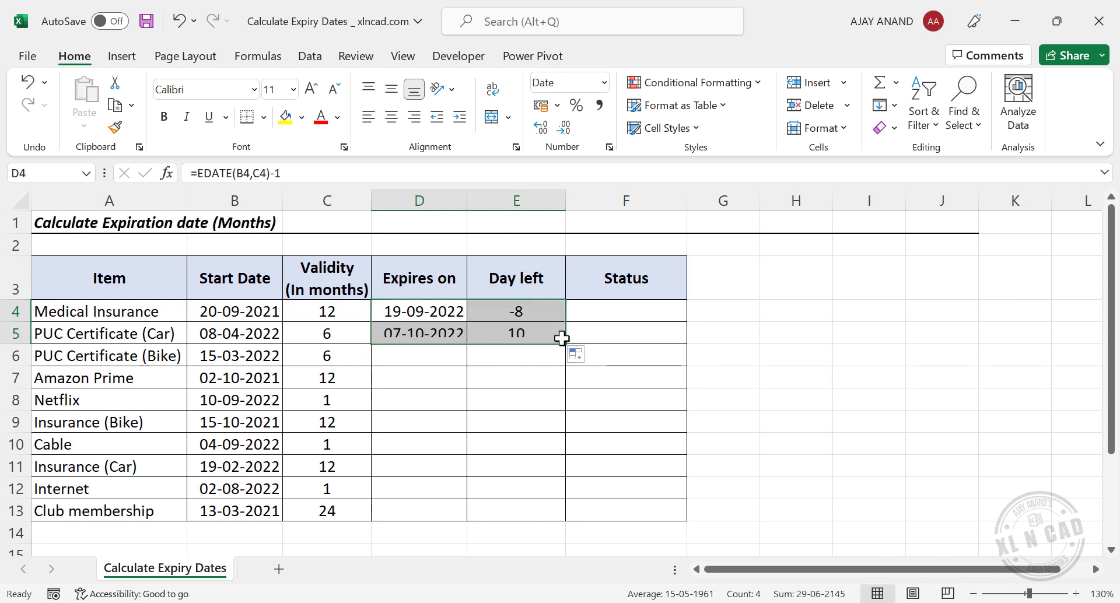
click(435, 334)
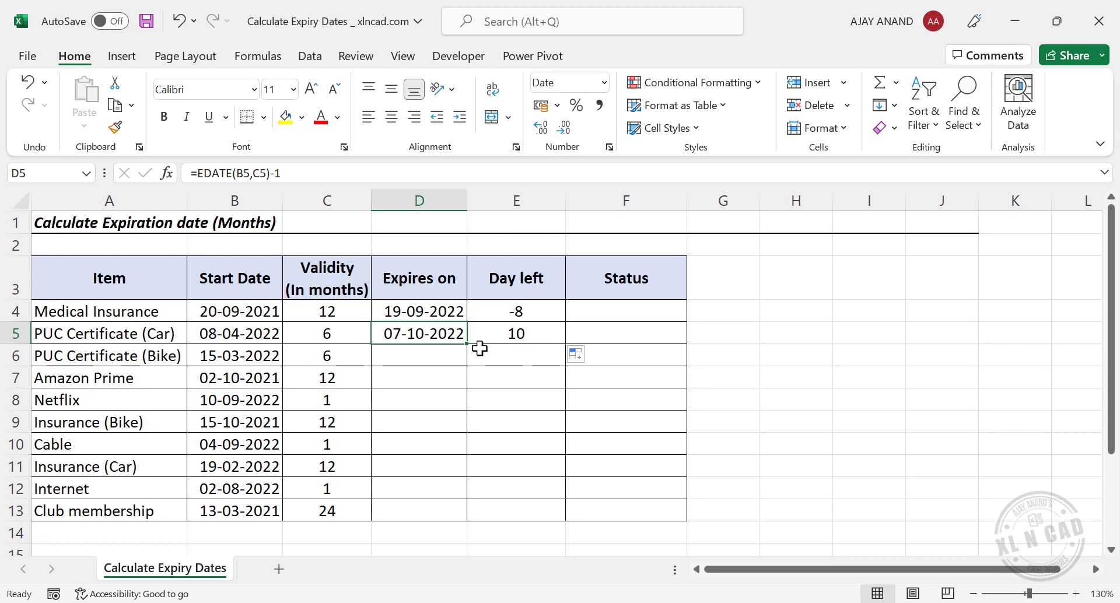
drag(434, 334, 563, 521)
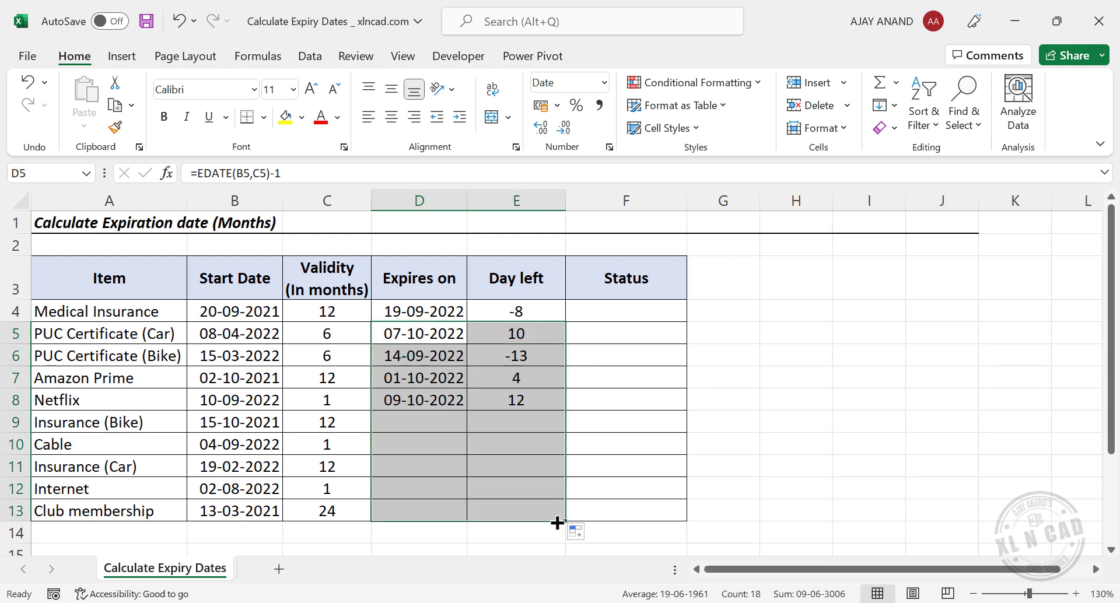
click(257, 424)
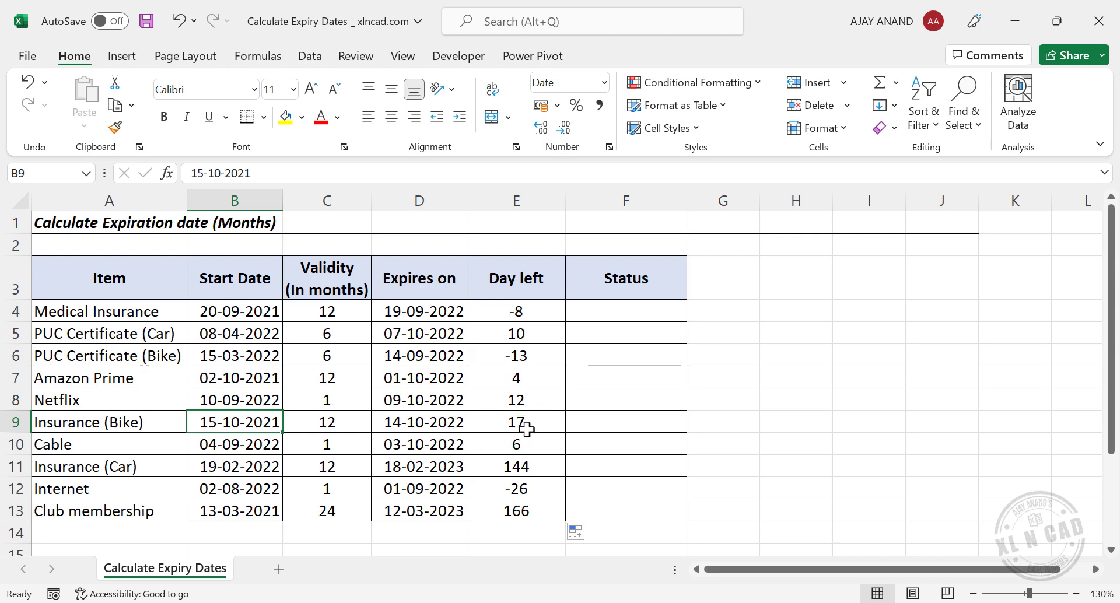
click(479, 303)
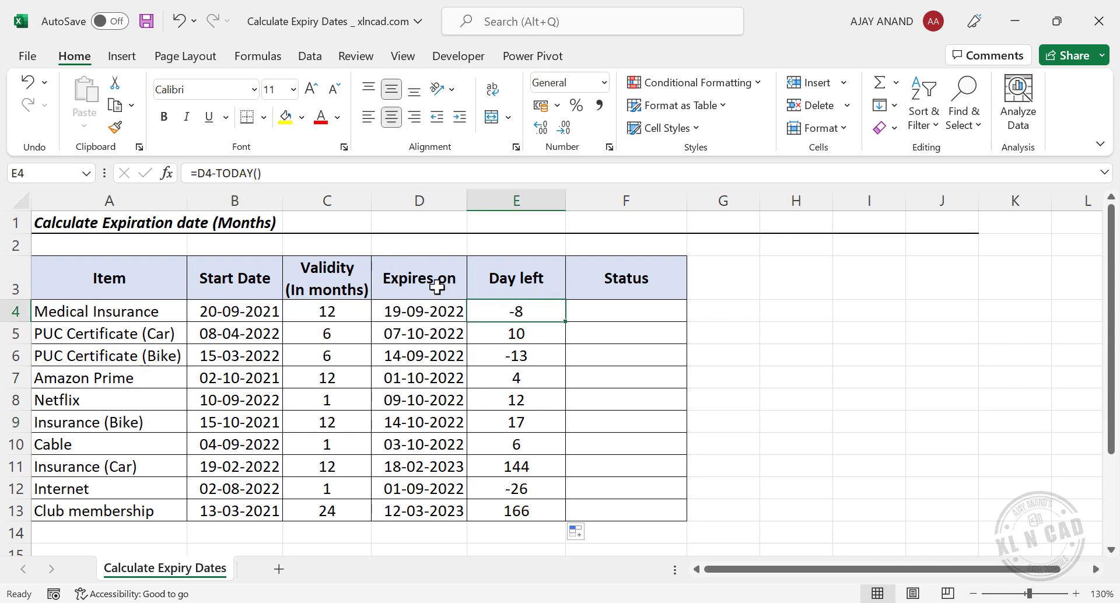
click(499, 376)
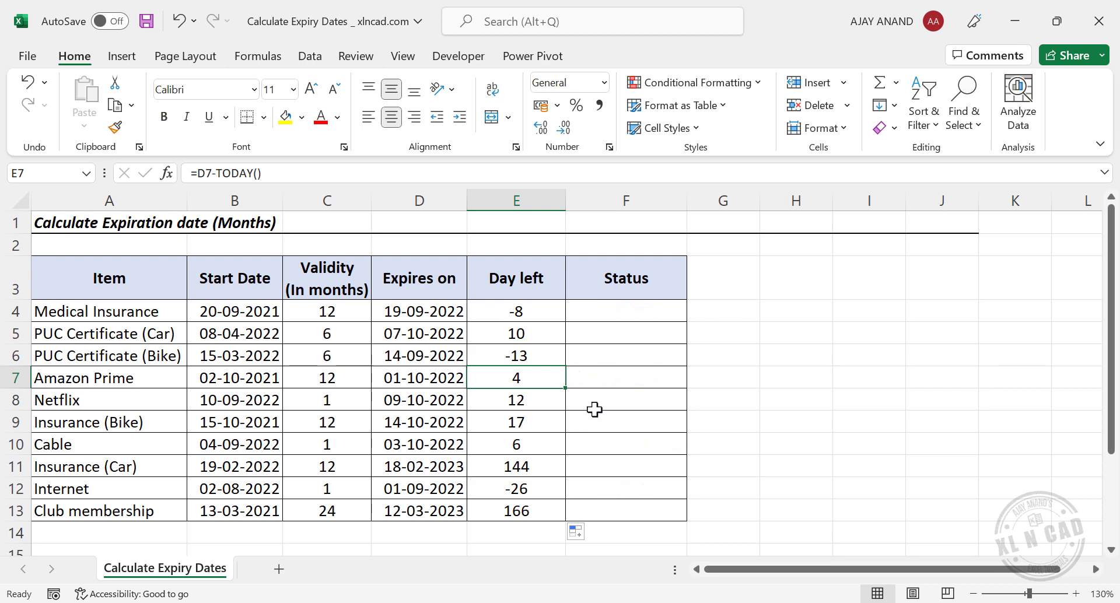
click(625, 316)
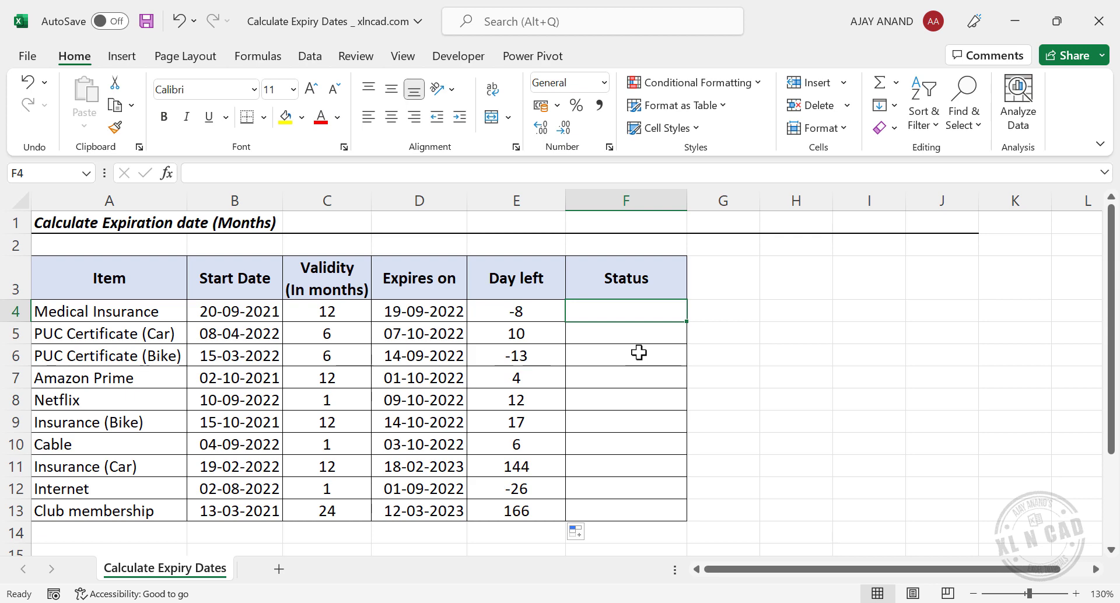
Enter =IF(E4<0,"Expired",IF(E4<=7,"Expiring soon","")) in F4 for Medical Insurance's status.
text(=IF)
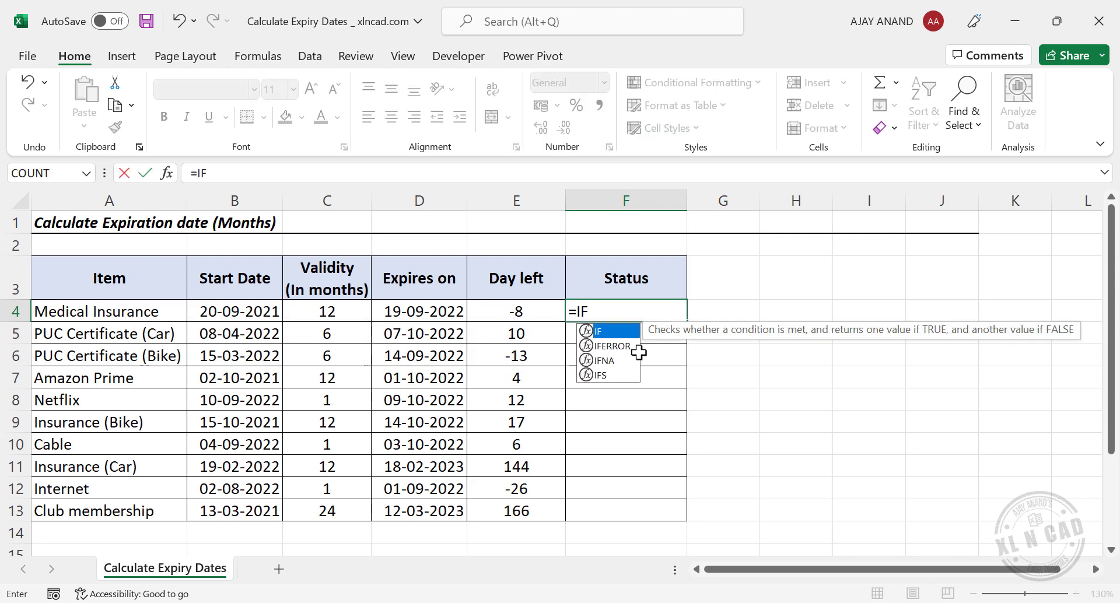
text(()
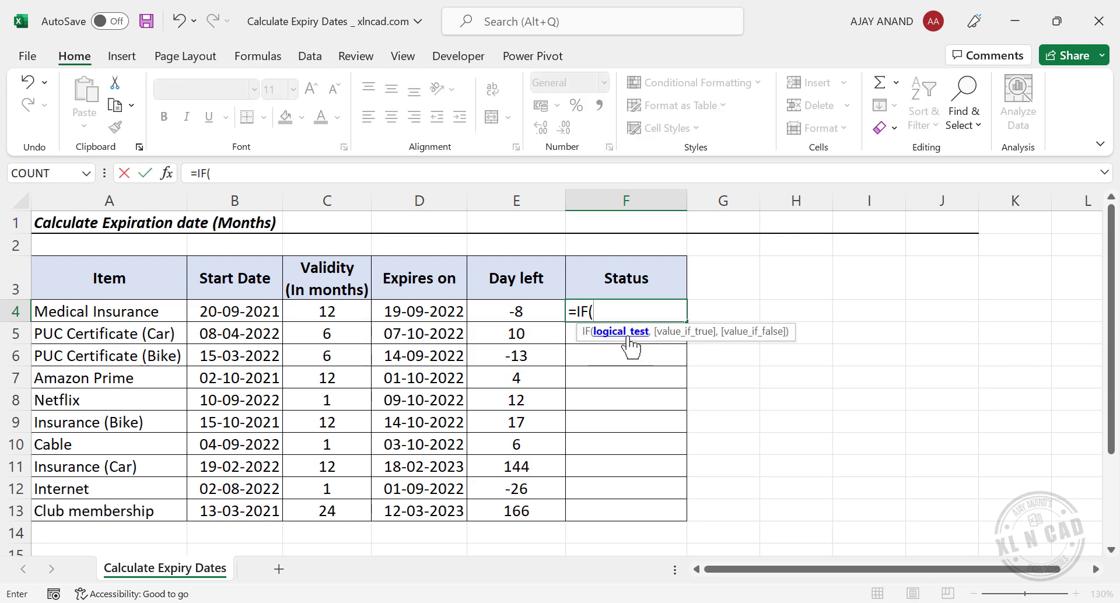
click(540, 313)
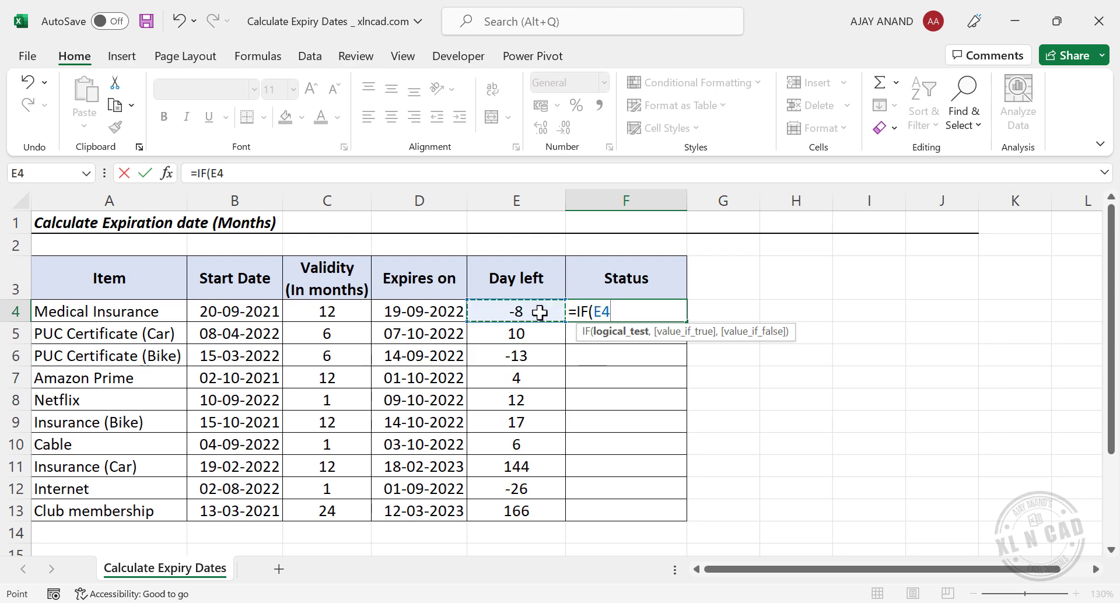
text(<0)
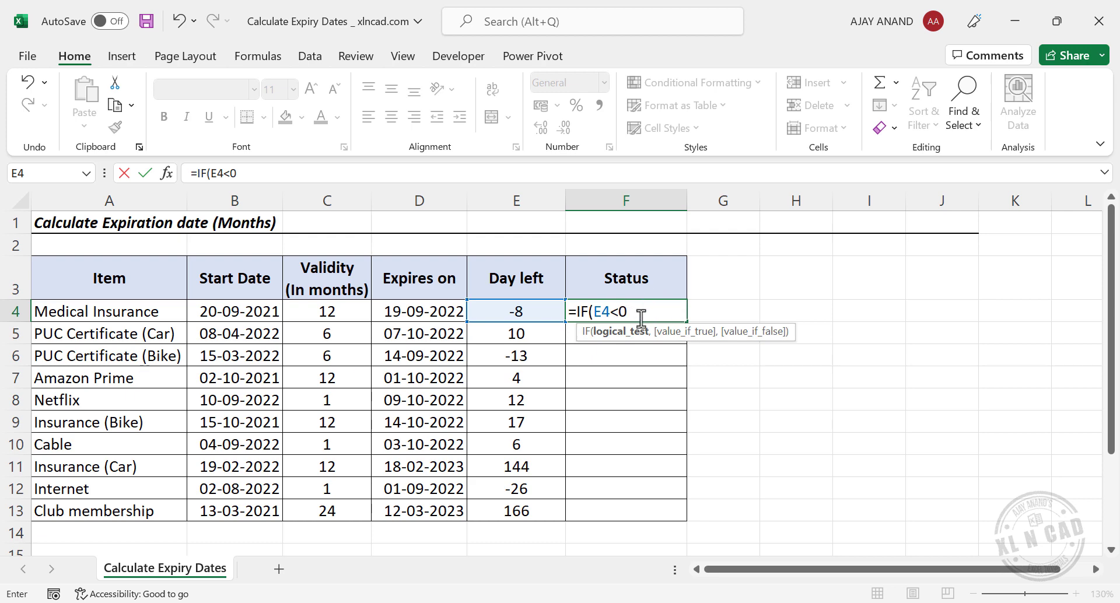
text(,)
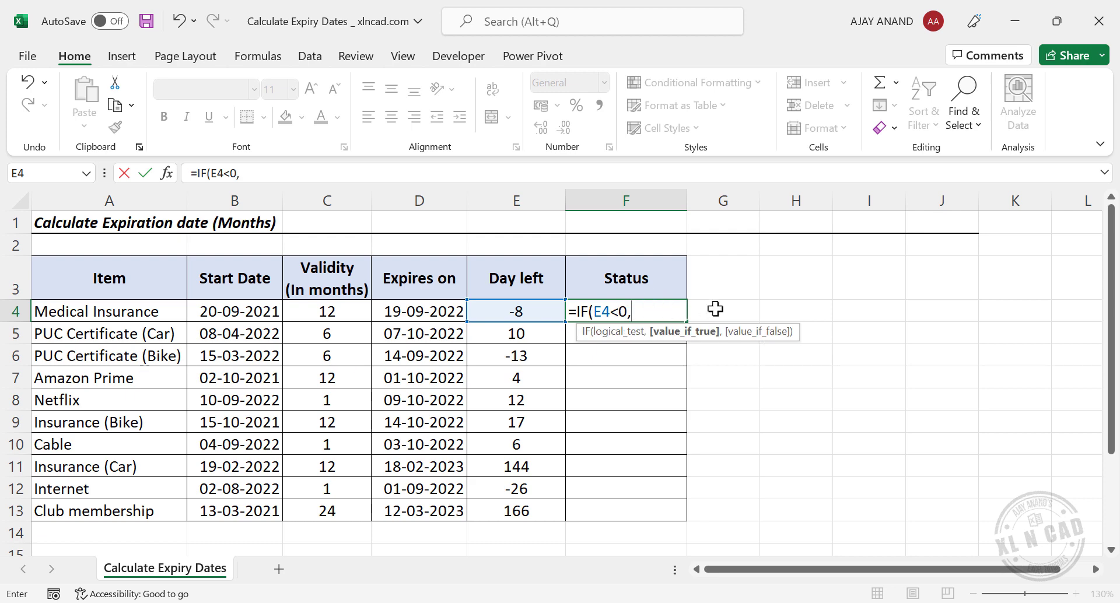
text("Expired)
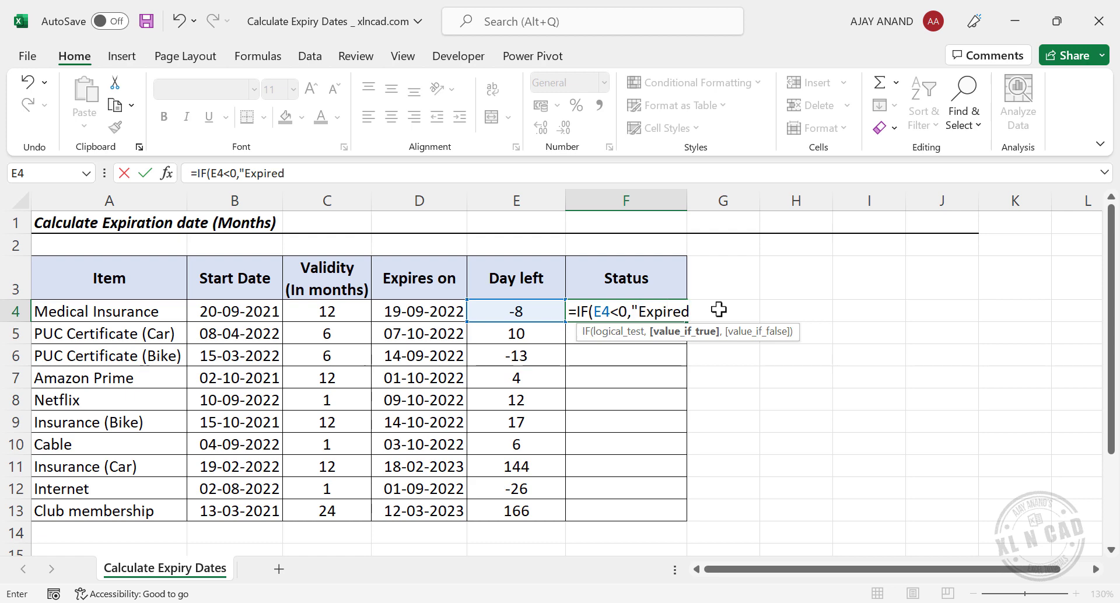
text(",)
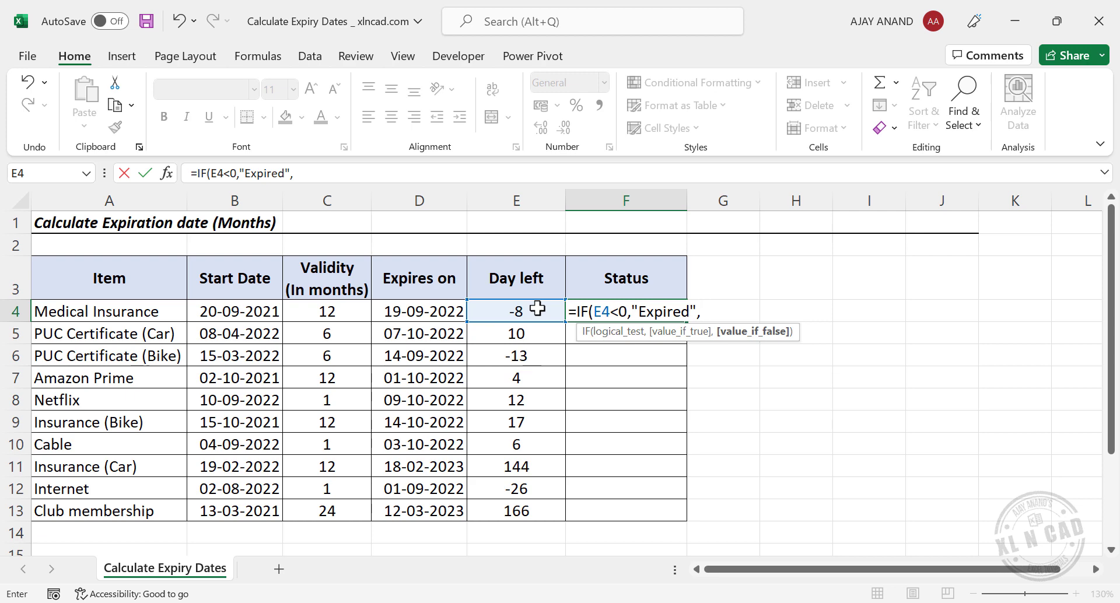
text(IF)
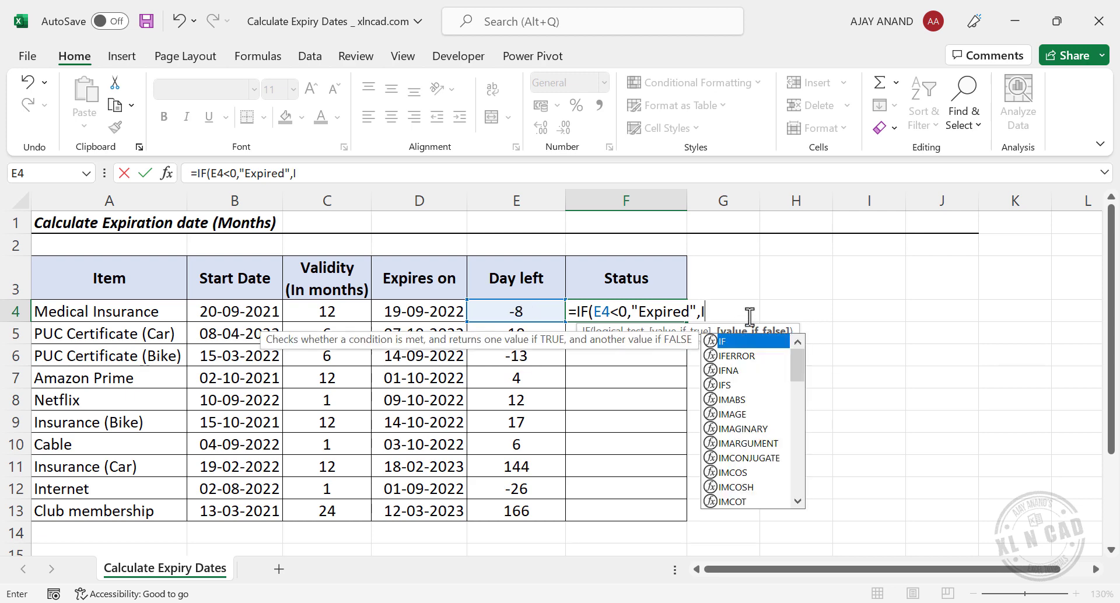
text(()
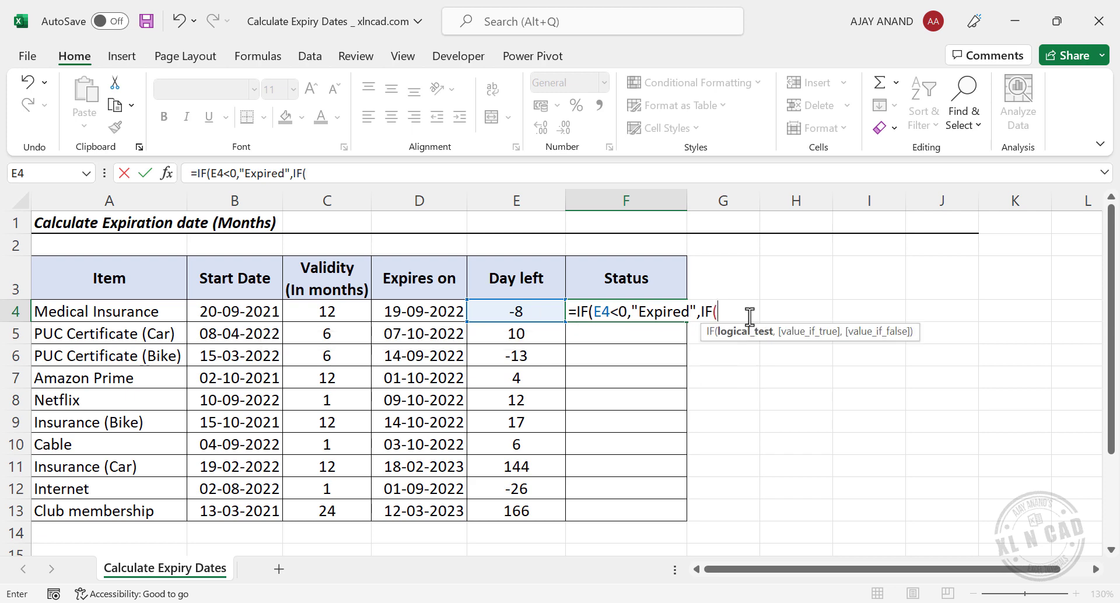
click(542, 315)
text(<)
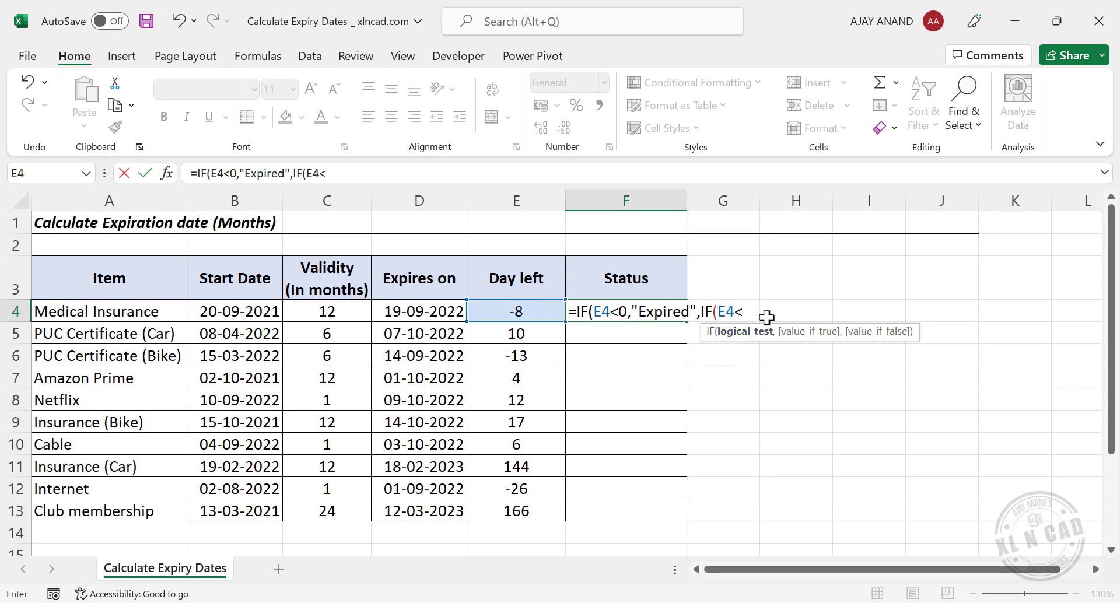
text(=7,"Expiri)
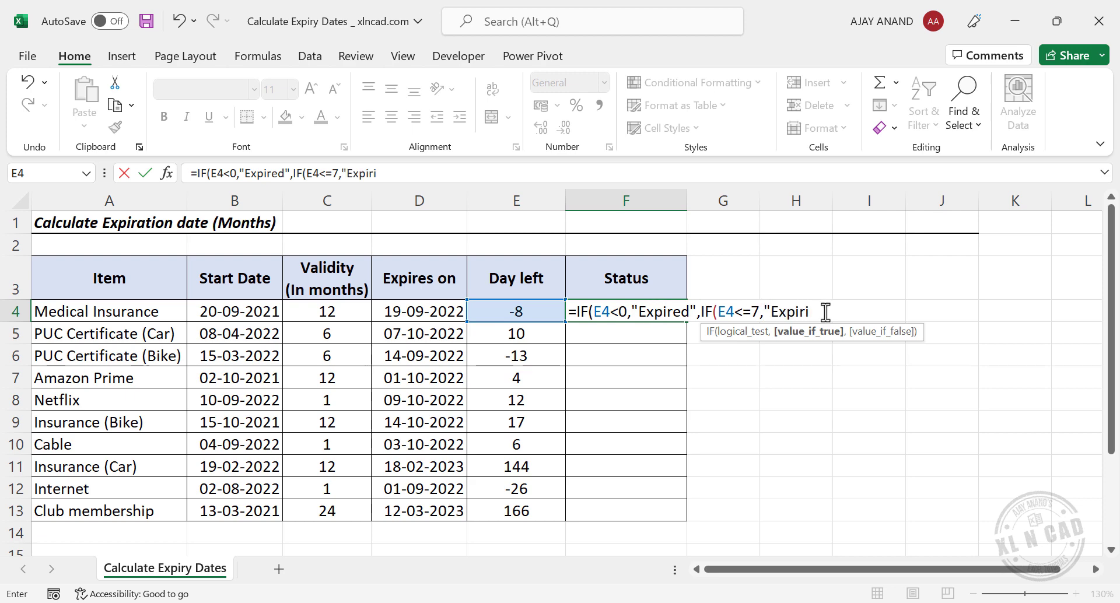
text(soon)
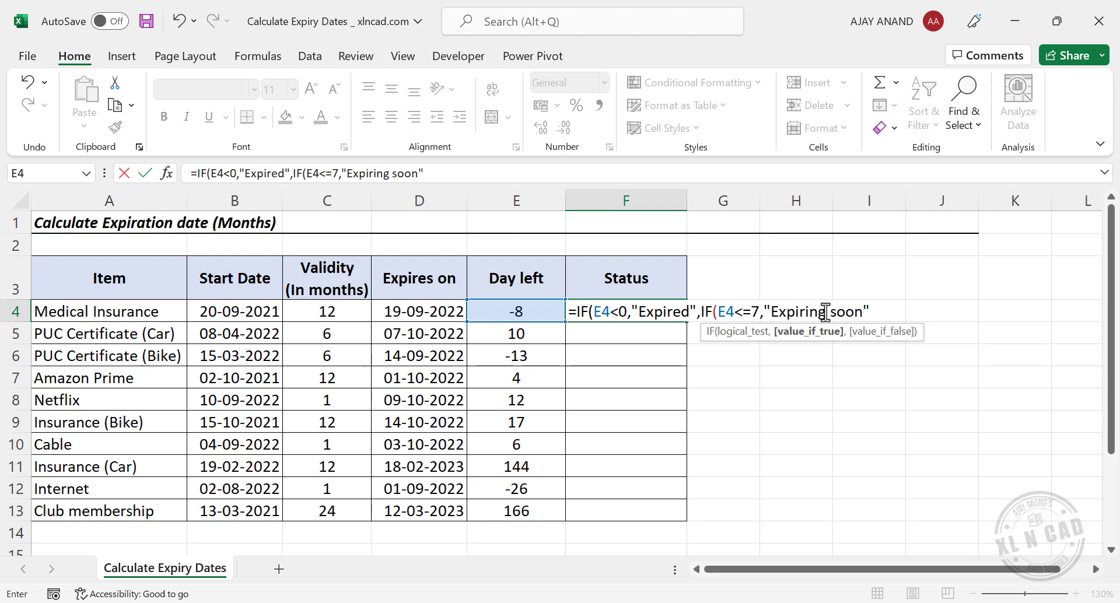
text(",)
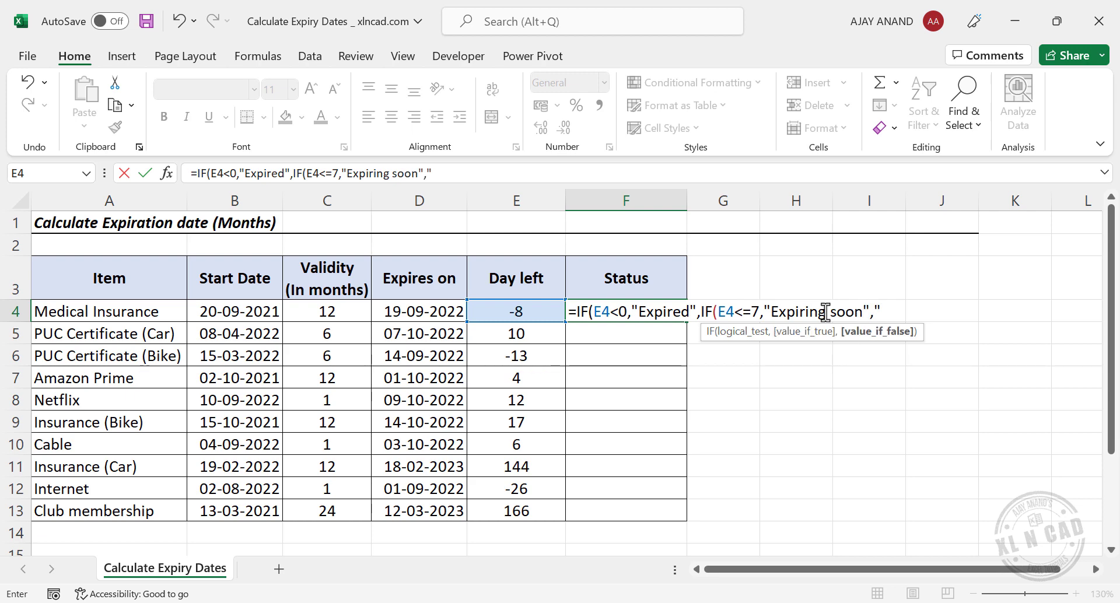
text(""))
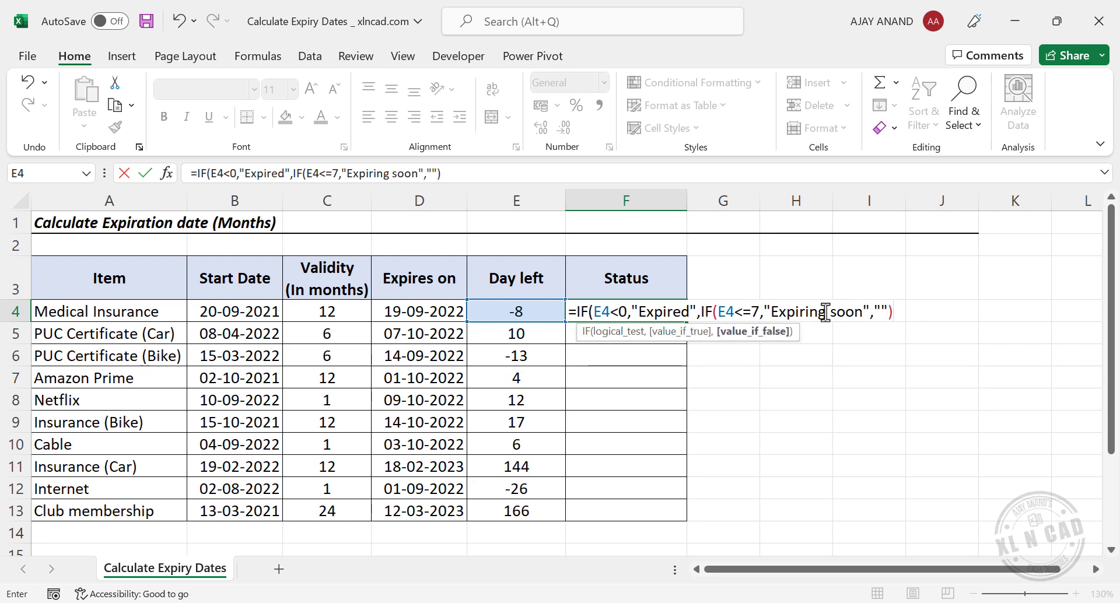
text())
key(Return)
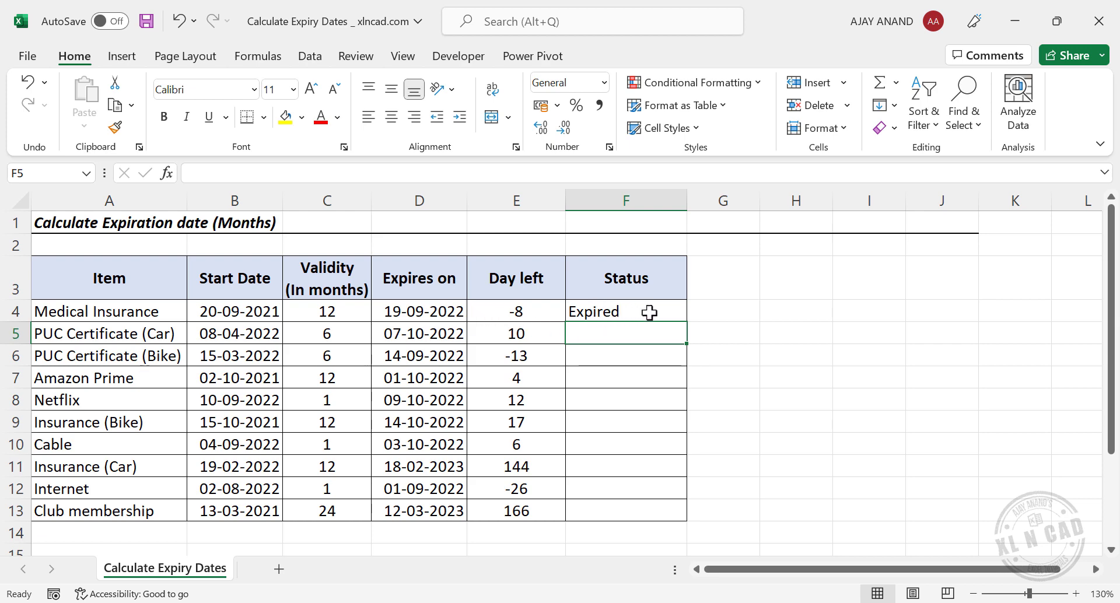
Change the Medical Insurance start date in B4 to 20-10-2021.
click(234, 313)
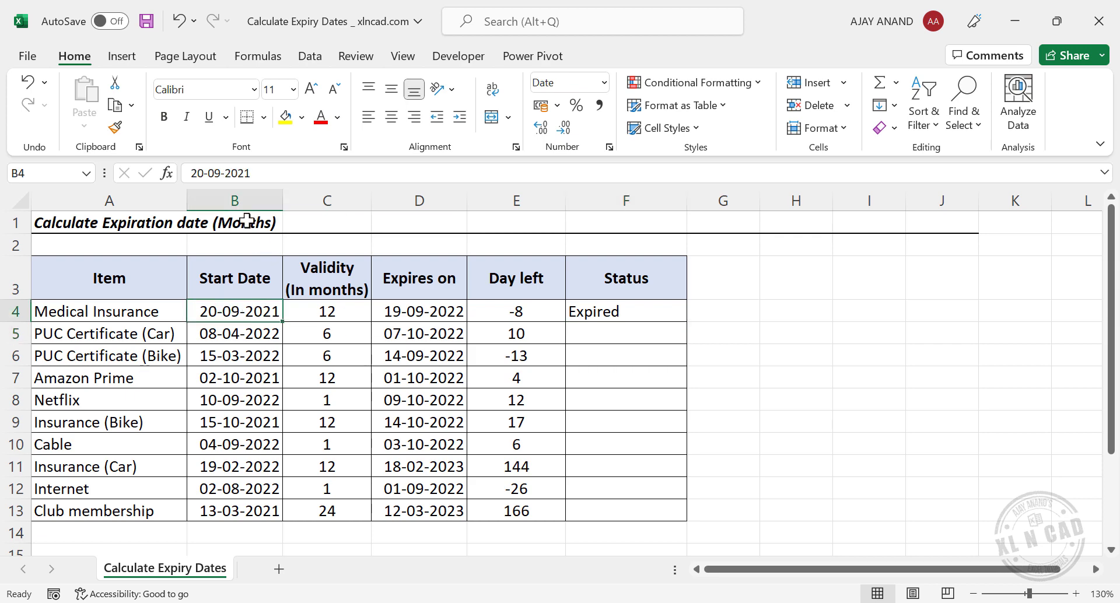
click(211, 173)
double_click(211, 173)
text(10)
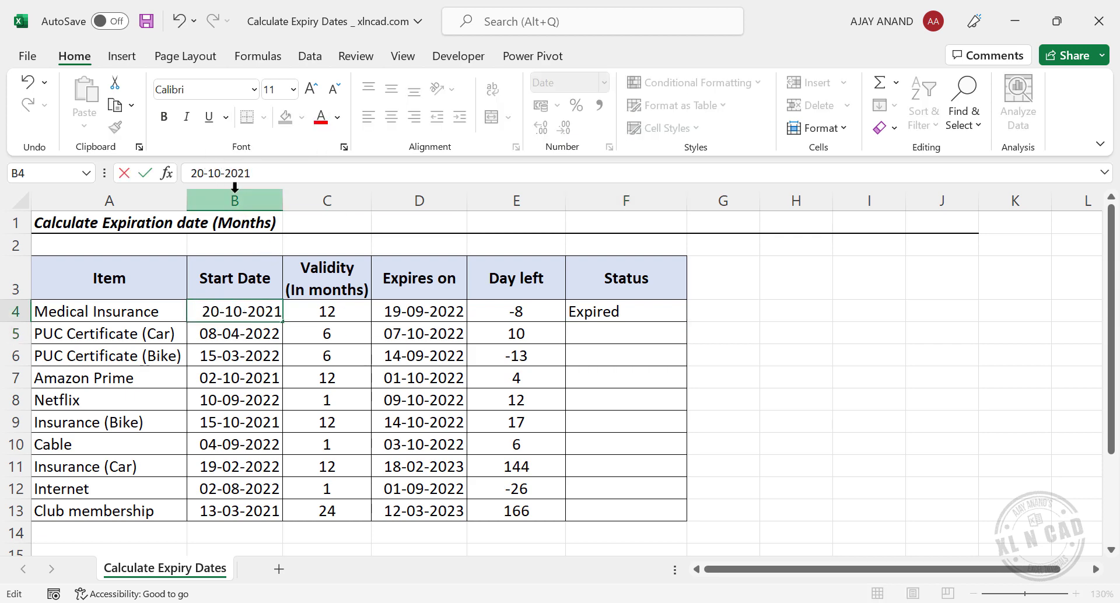
key(Return)
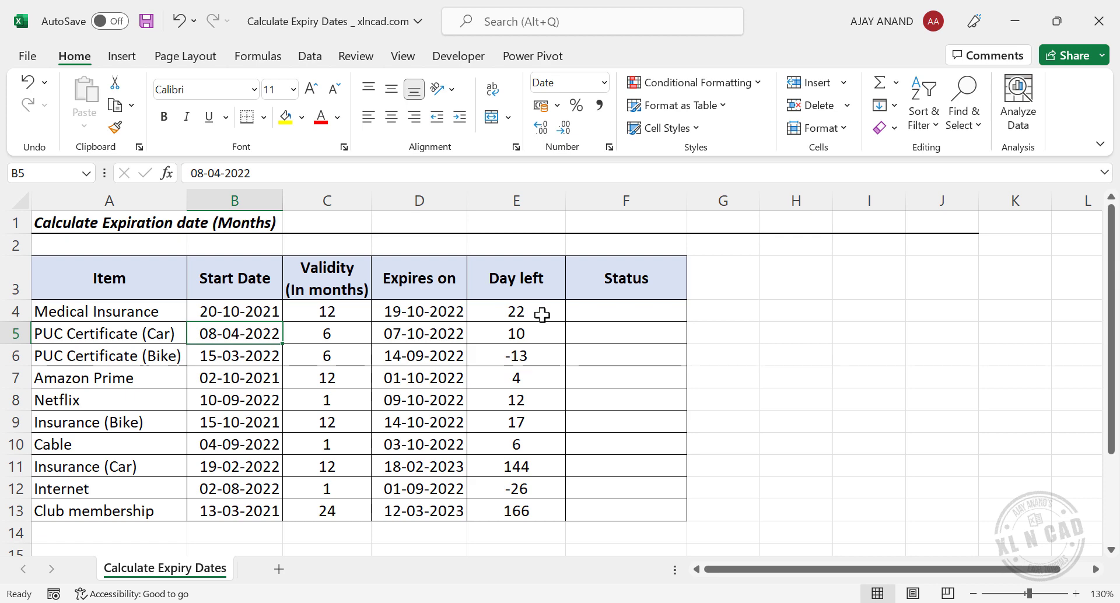
Change the B4 start date to 29-09-2021.
click(240, 311)
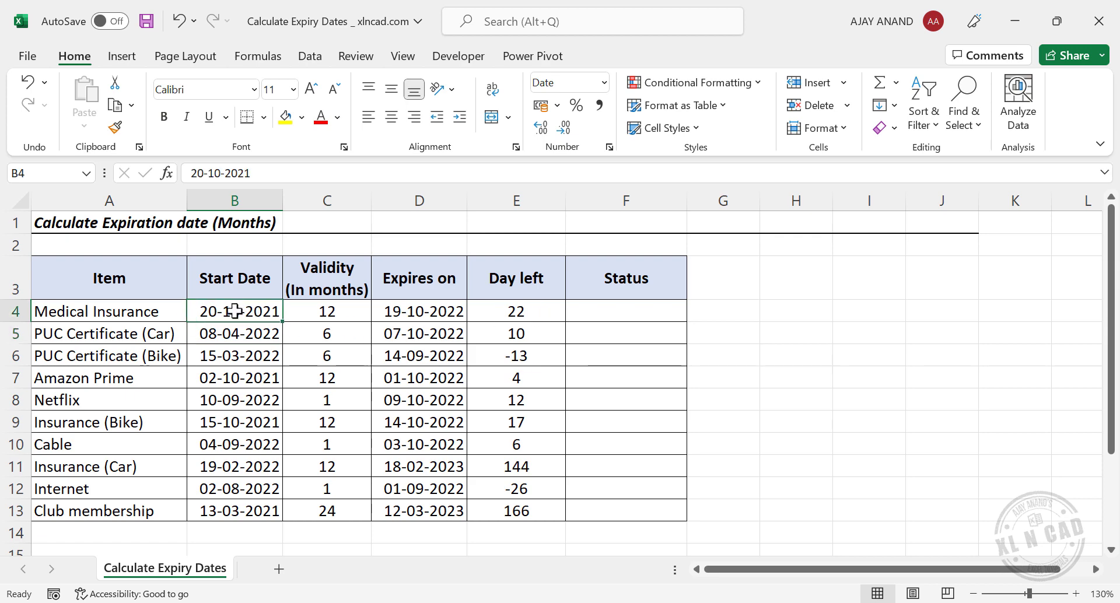
drag(220, 174, 193, 175)
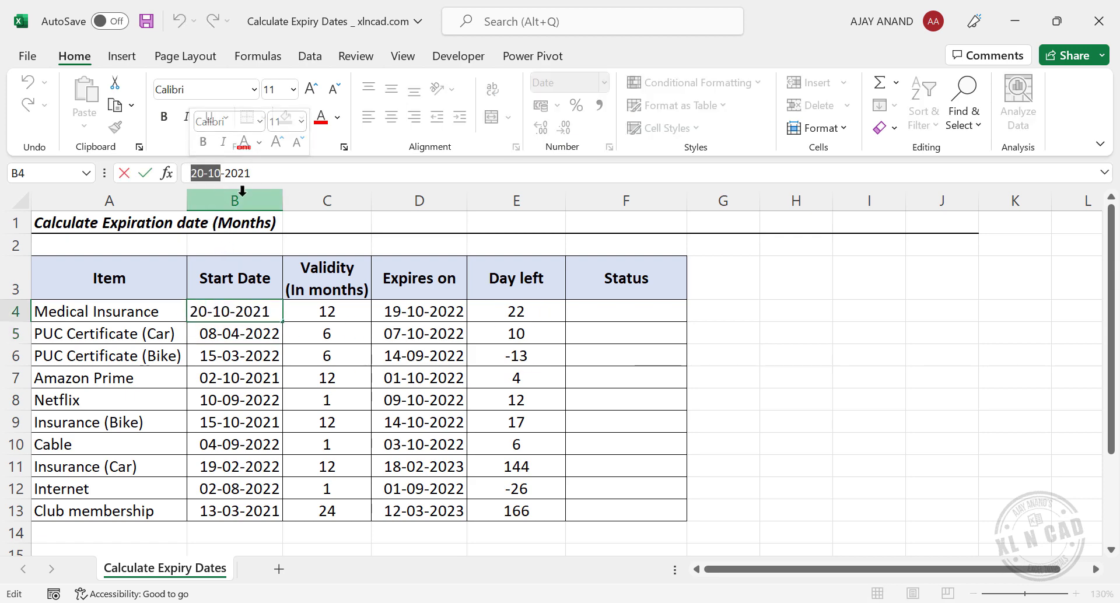
text(29-)
text(09)
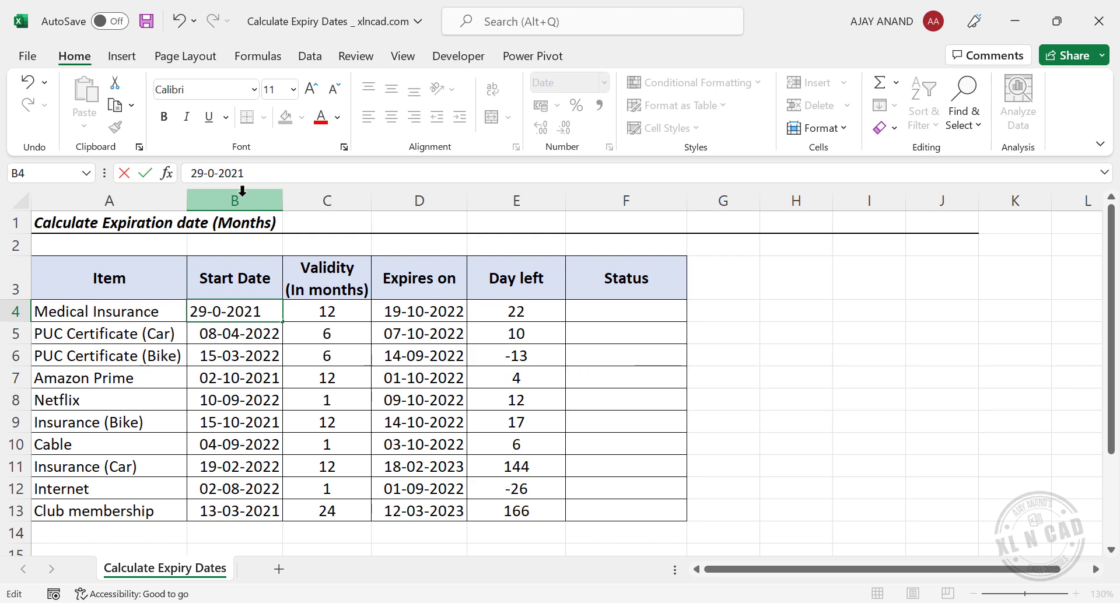
key(Return)
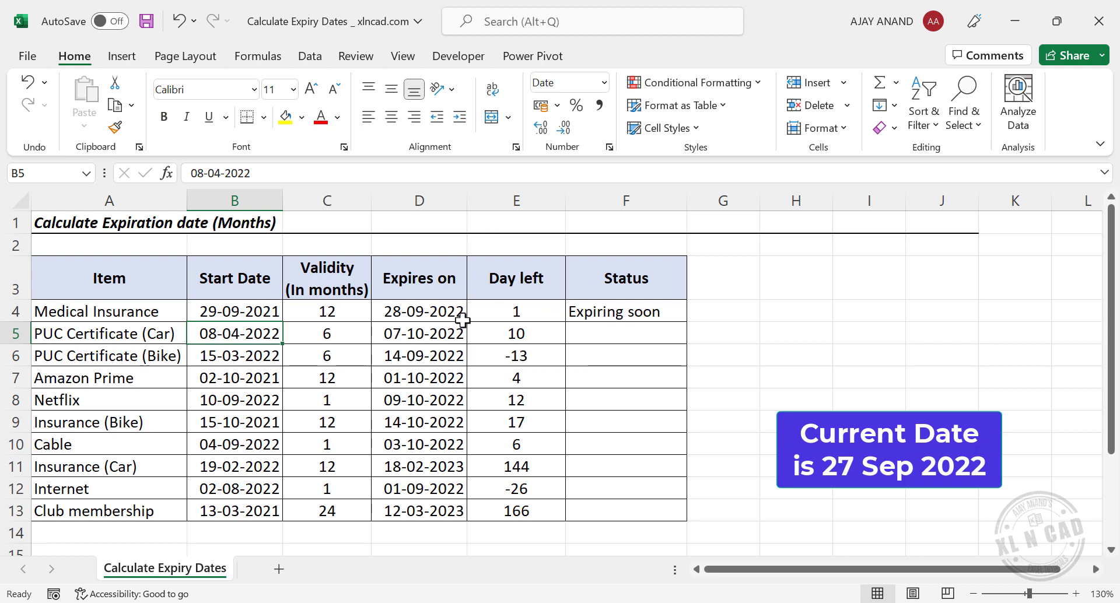
Change the B4 start date to 30-09-2021, giving 2 days left and Expiring soon.
click(234, 303)
drag(204, 181, 191, 180)
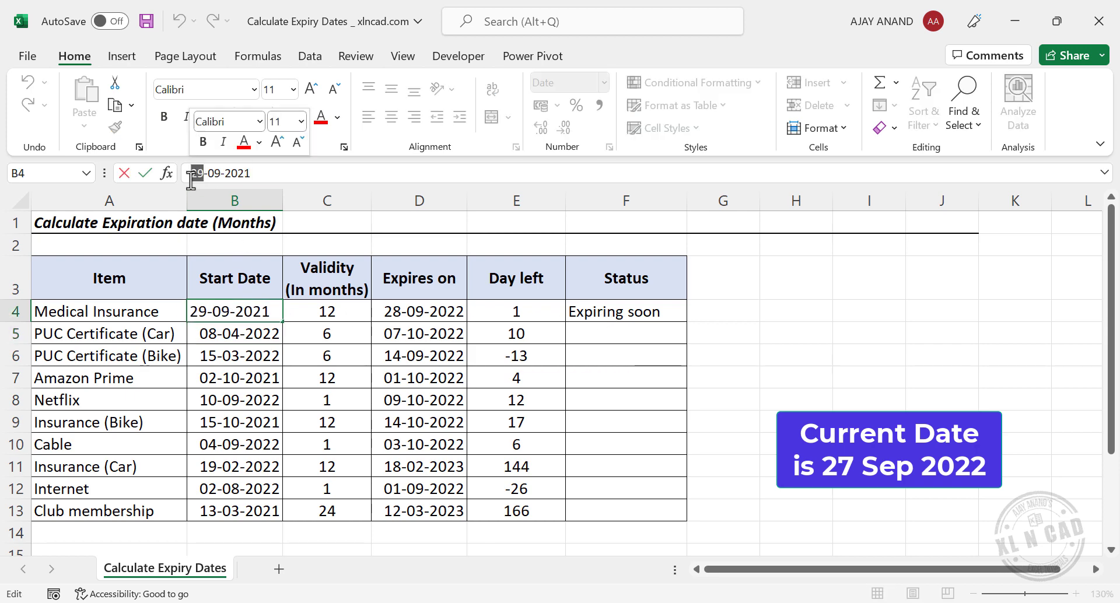
text(30)
key(Return)
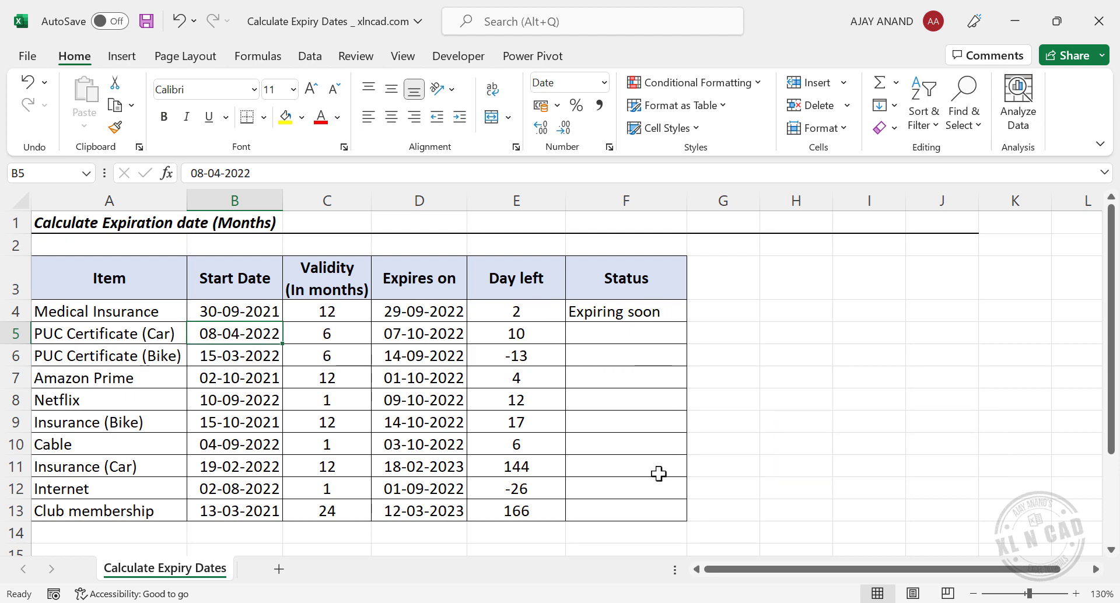
Copy the F4 status formula down to F13, then select the table rows A4:F13.
click(670, 319)
drag(688, 323, 680, 518)
click(627, 442)
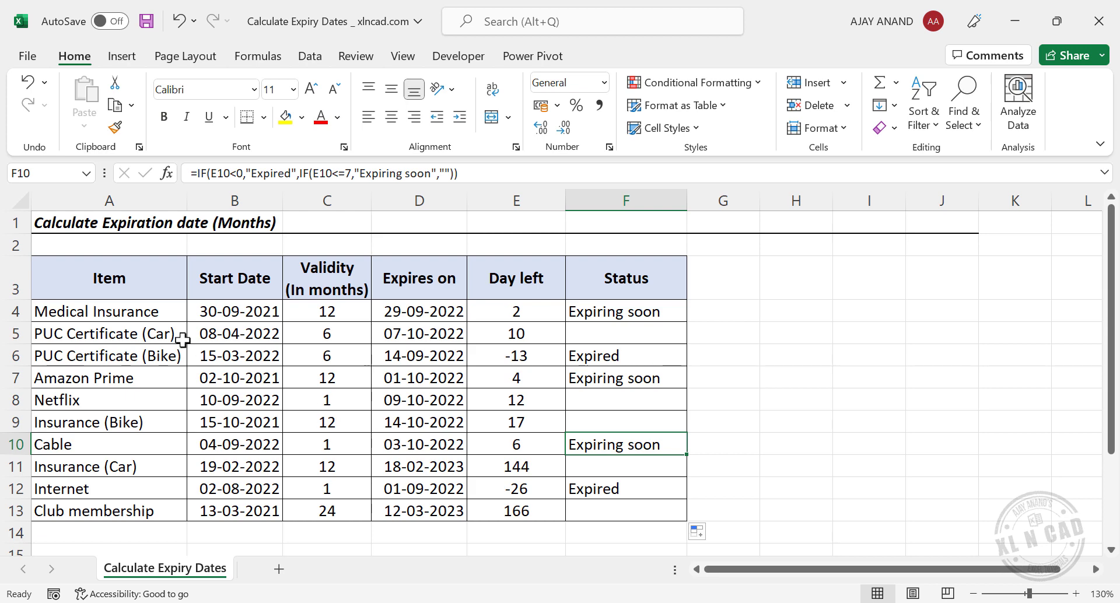
drag(122, 311, 600, 512)
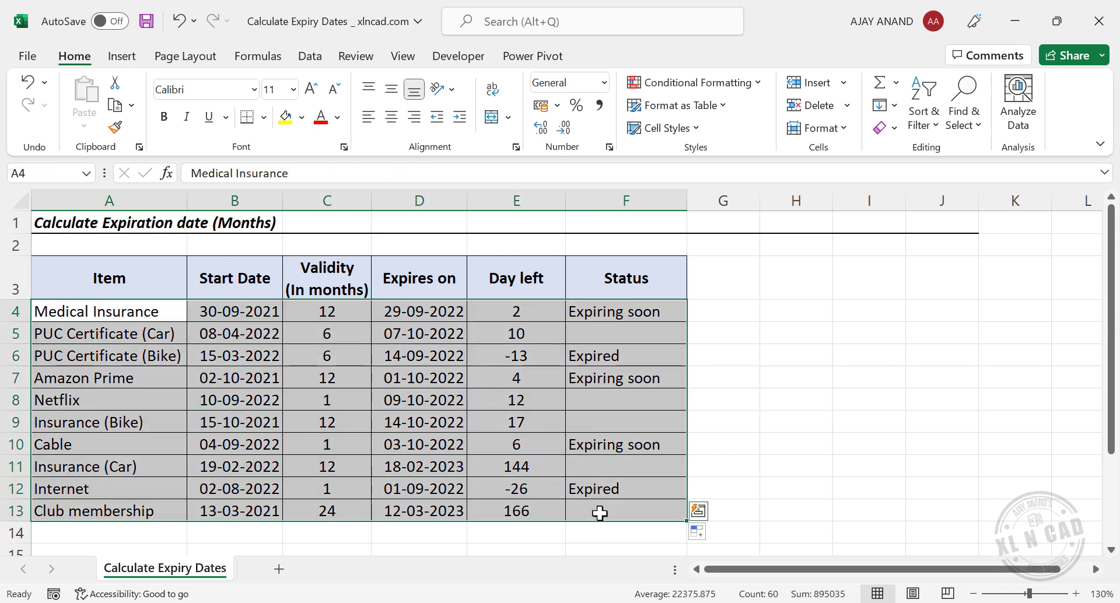
Create a new formula-based conditional formatting rule =$F4="Expired" for A4:F13.
click(675, 88)
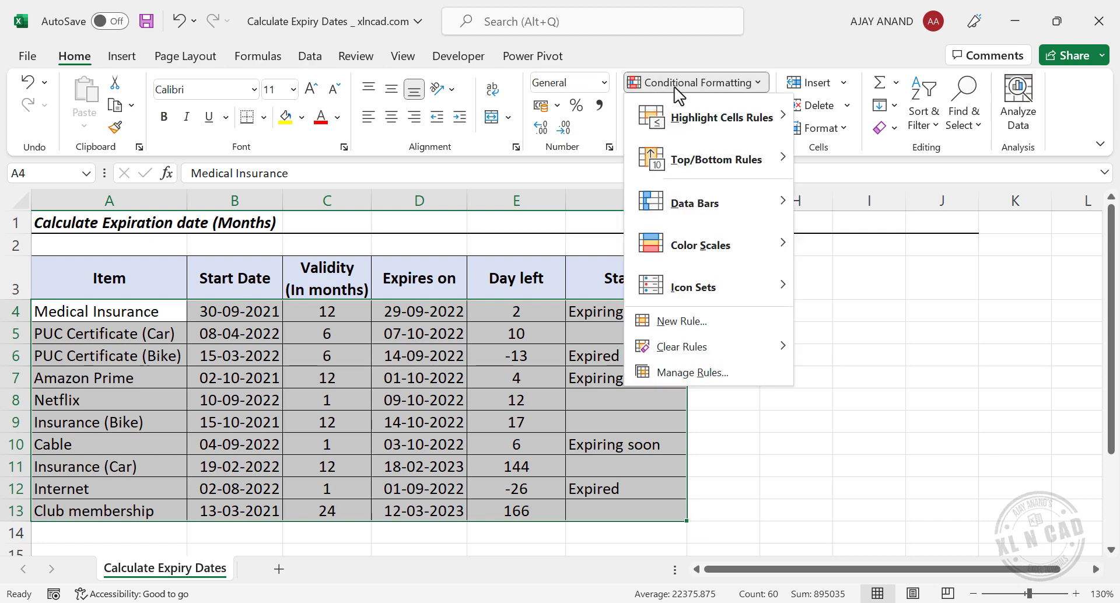
click(686, 327)
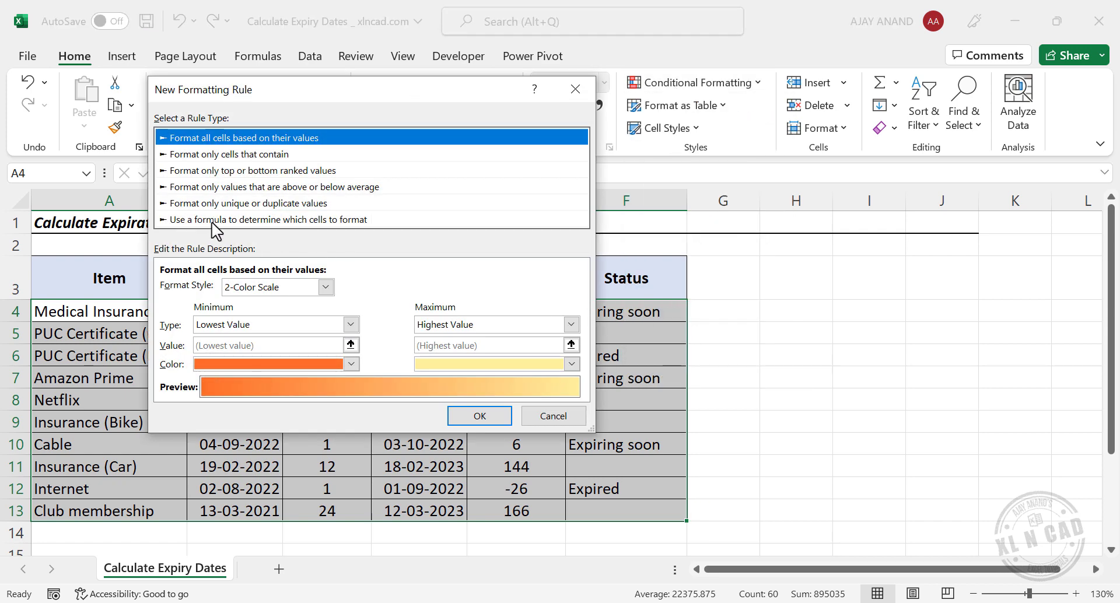
click(252, 220)
click(192, 287)
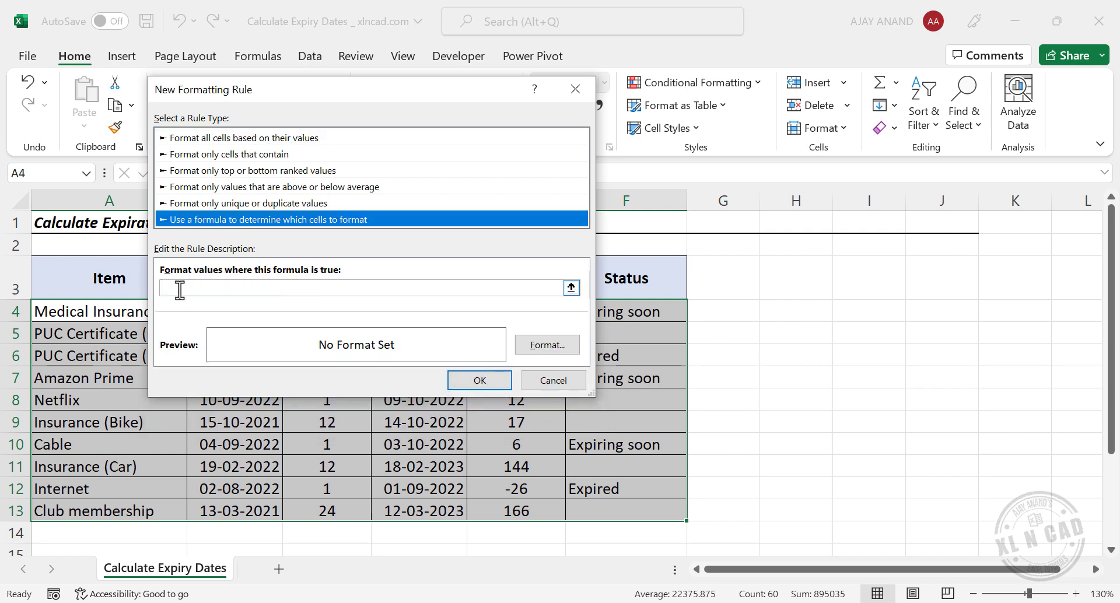
click(180, 289)
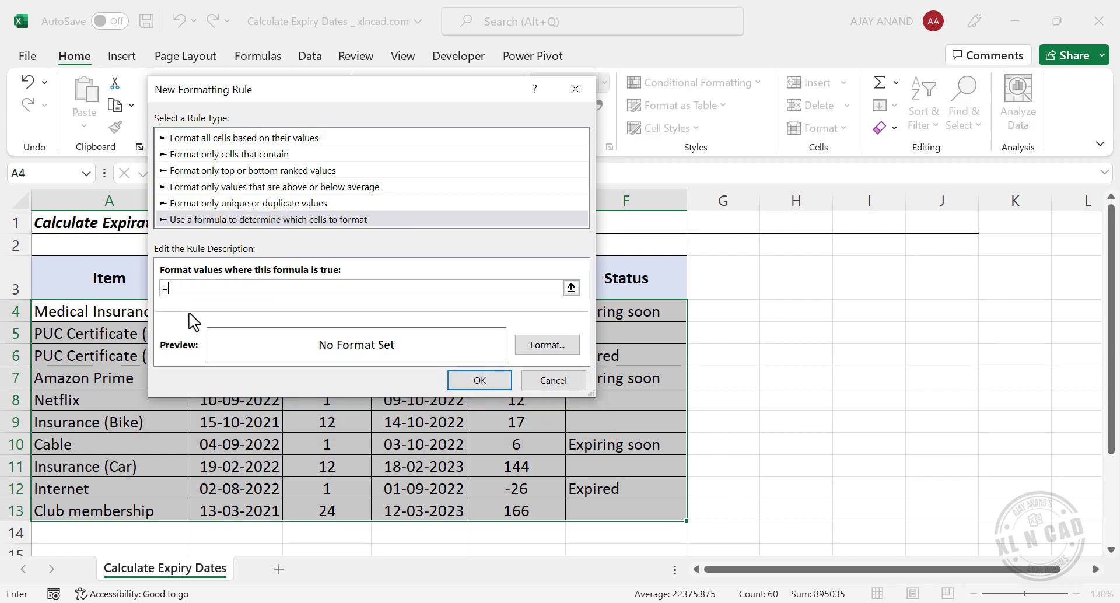
drag(307, 93, 237, 46)
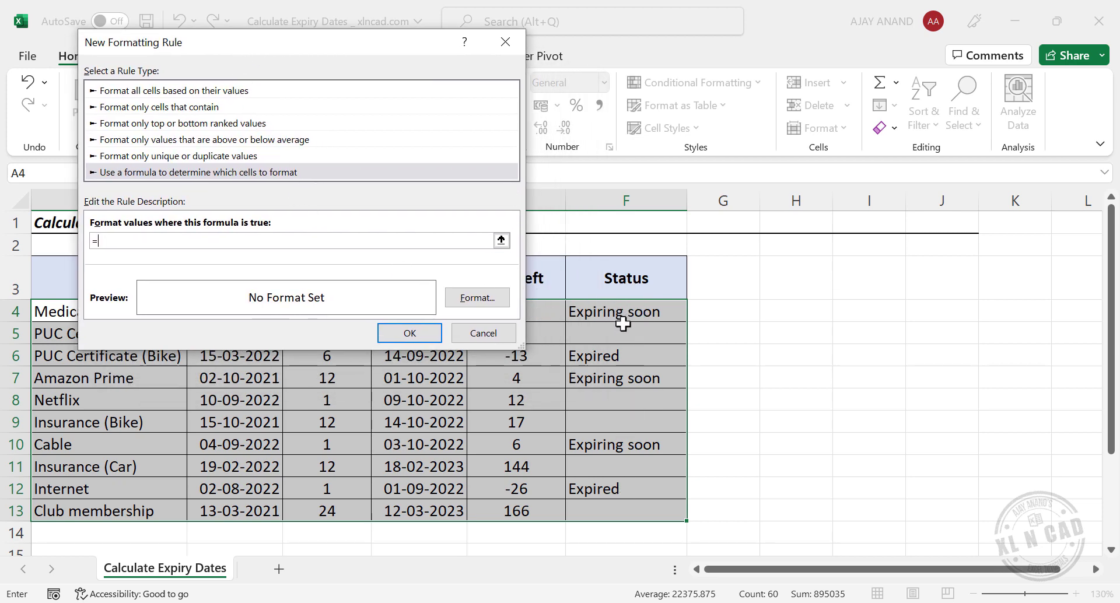
click(633, 309)
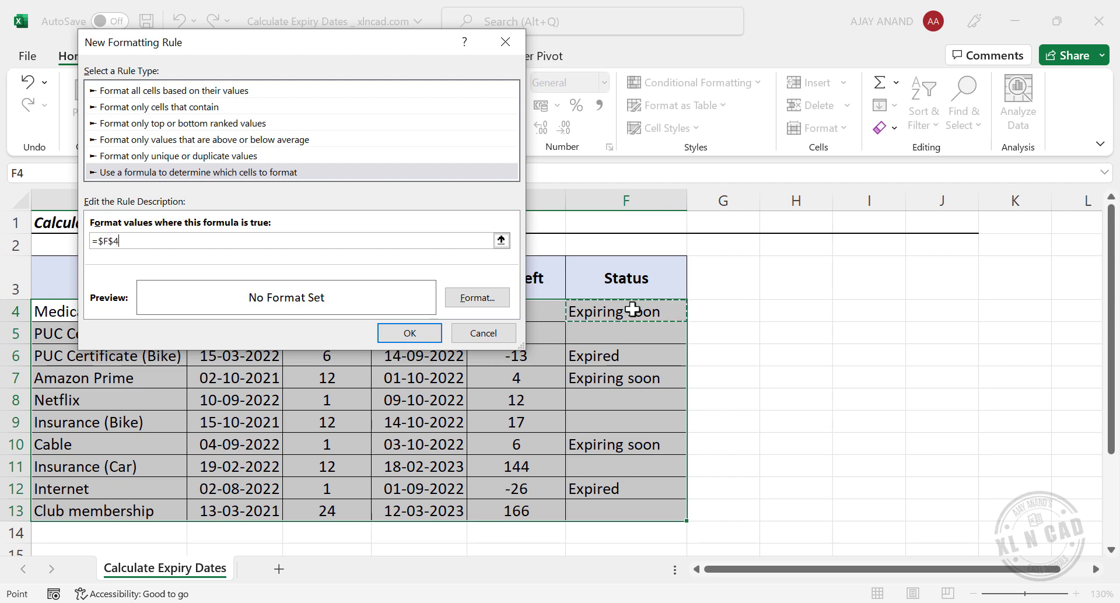
click(115, 241)
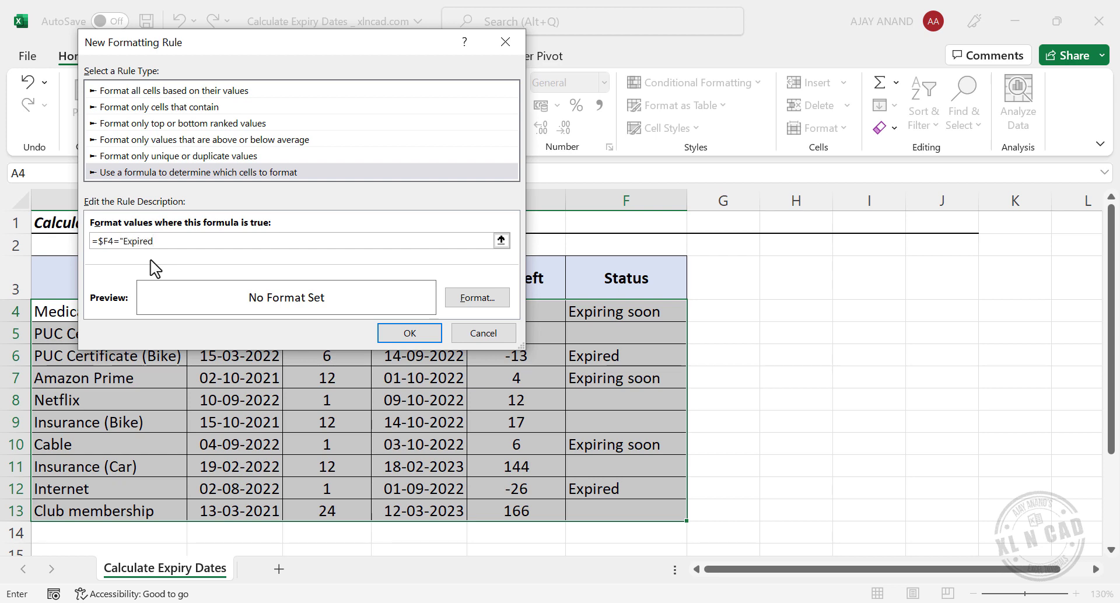
Give the Expired rule a light pink fill and apply it to the table.
click(476, 298)
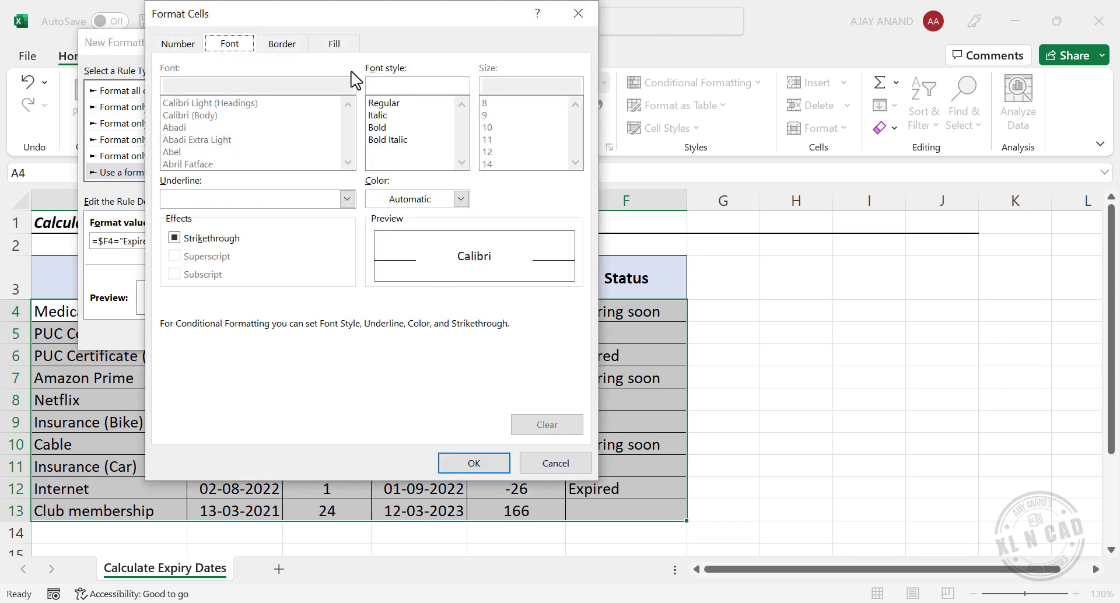
click(344, 51)
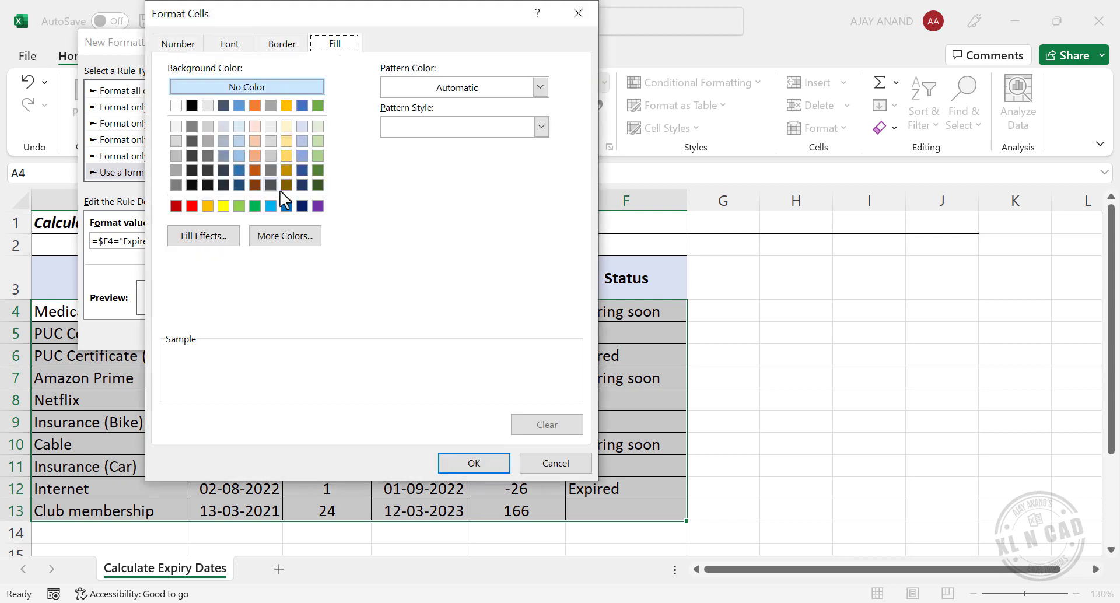
click(288, 239)
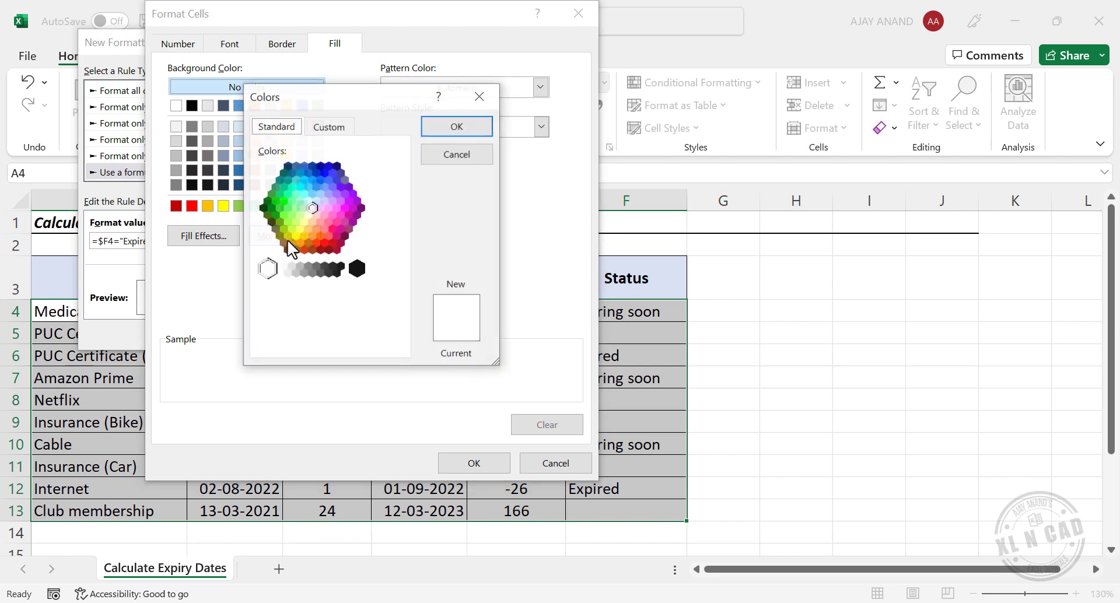
click(328, 222)
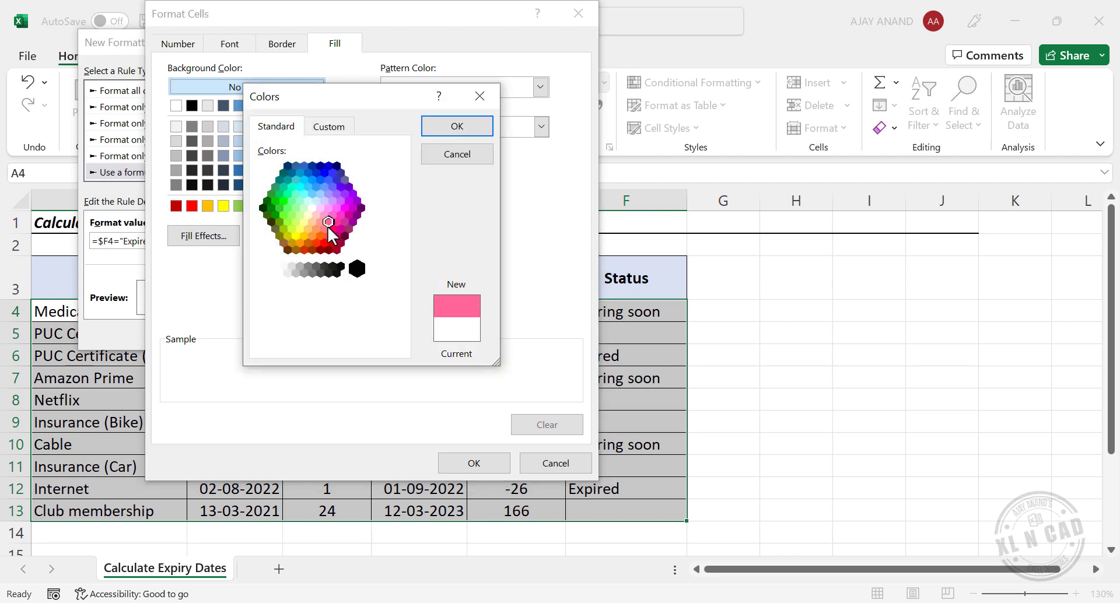
click(321, 221)
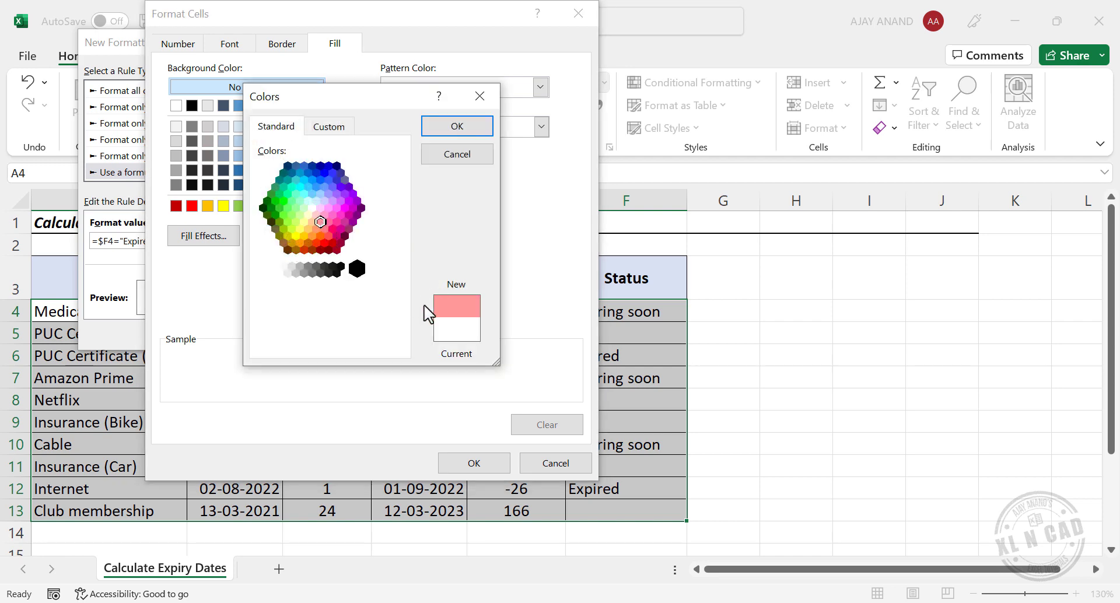
click(466, 129)
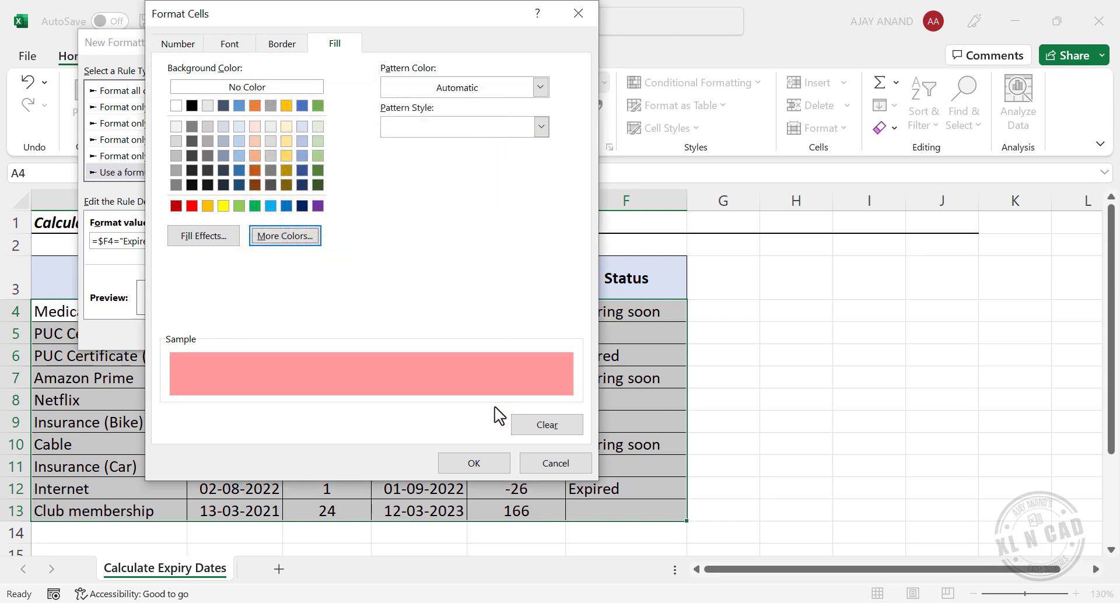
click(461, 462)
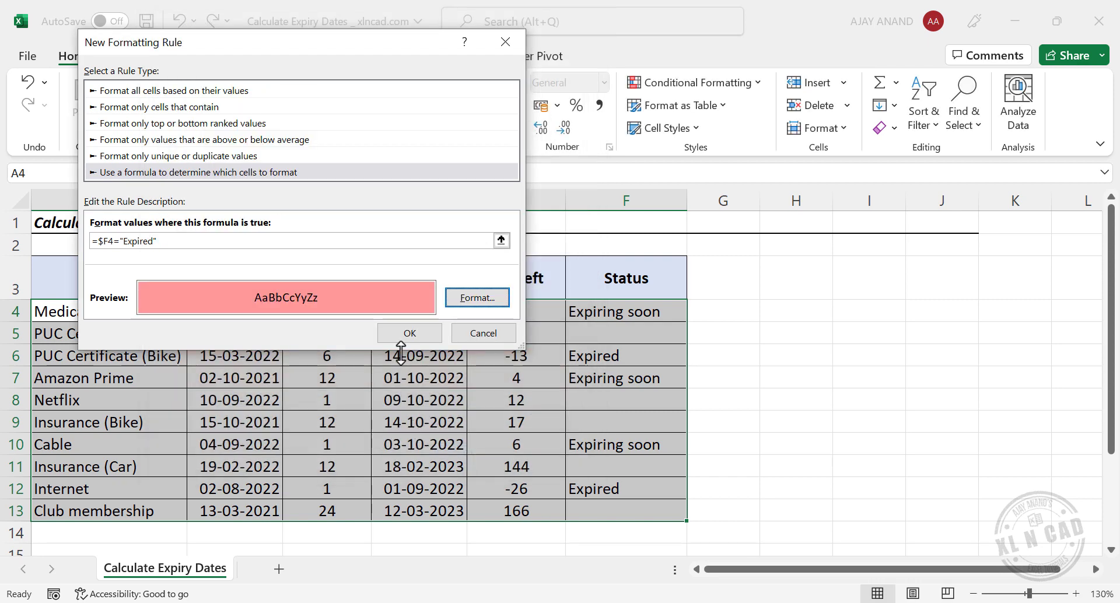
click(401, 335)
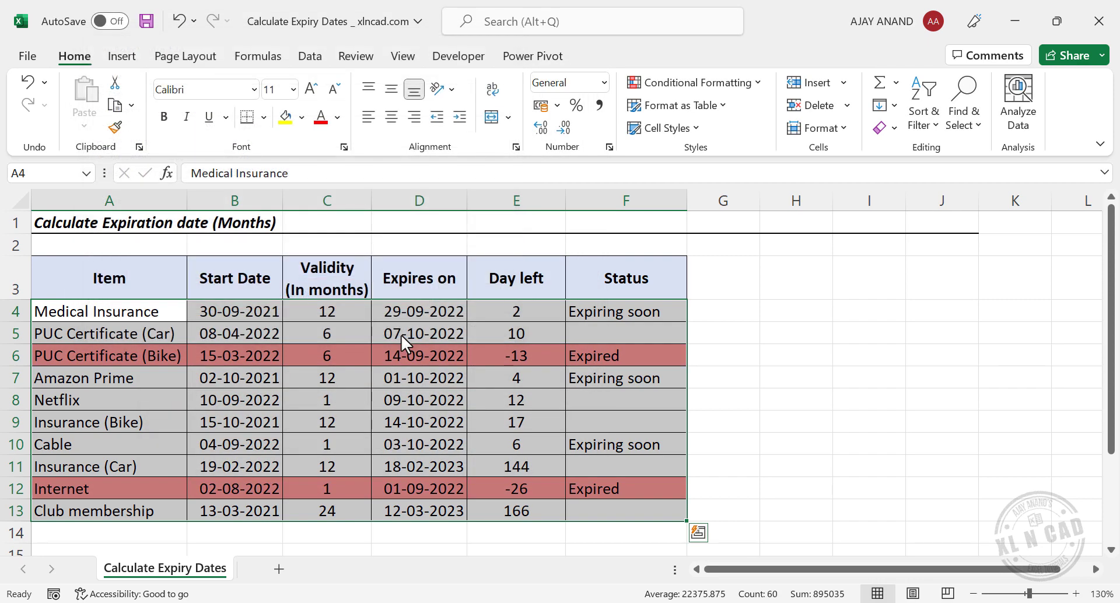
Change the Medical Insurance start date to 30-08-2021, then reselect A4:F13.
click(560, 430)
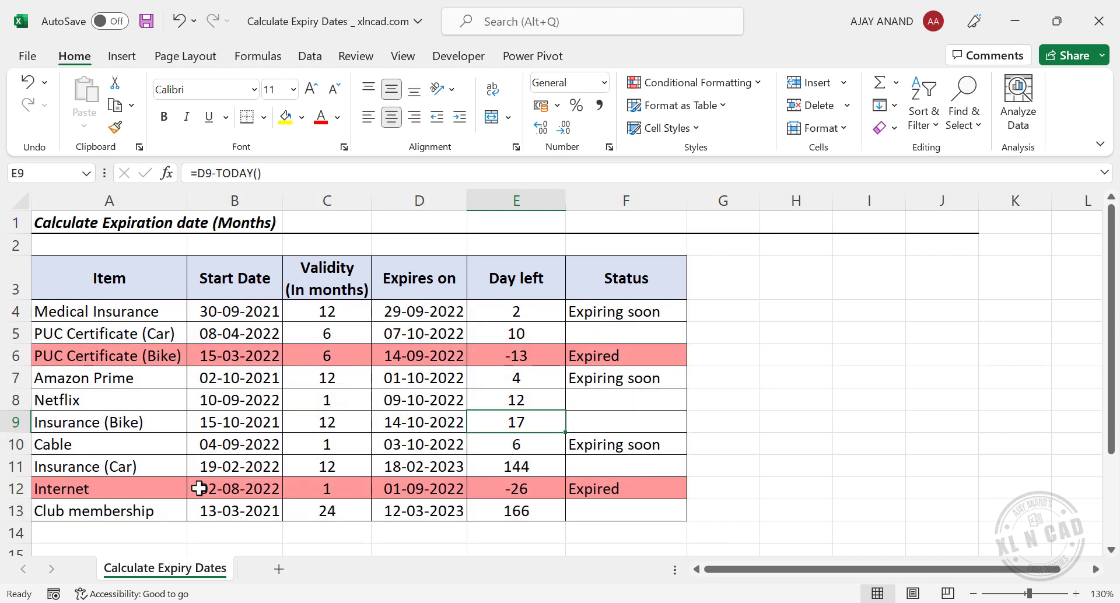
click(240, 312)
drag(213, 173, 221, 173)
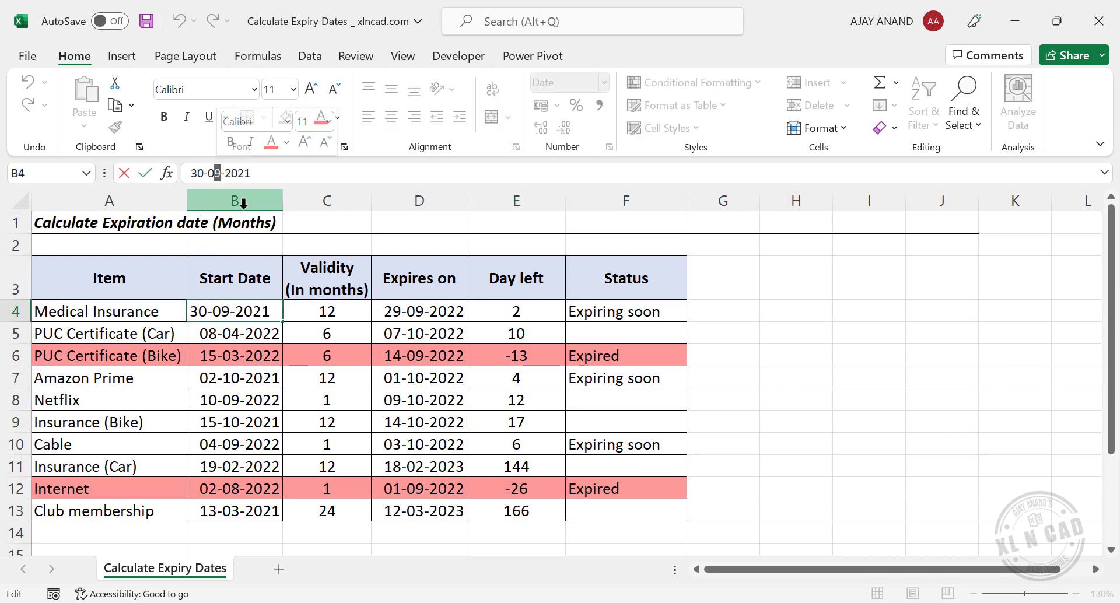
text(8)
key(Return)
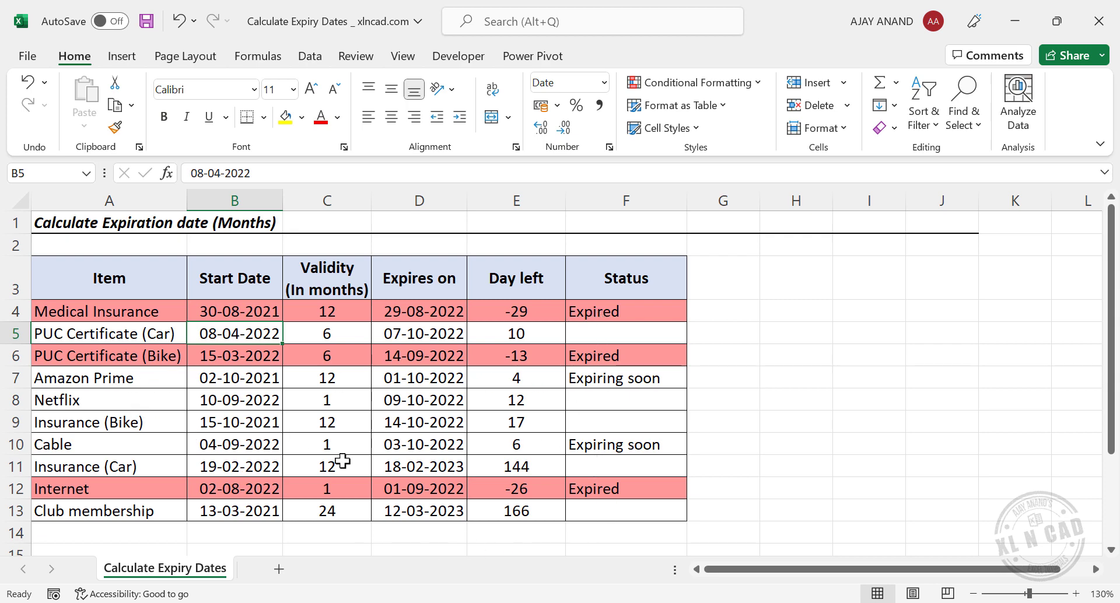
drag(111, 312, 587, 506)
Start a new formula-based conditional formatting rule with =$F4="Expiring soon".
click(699, 85)
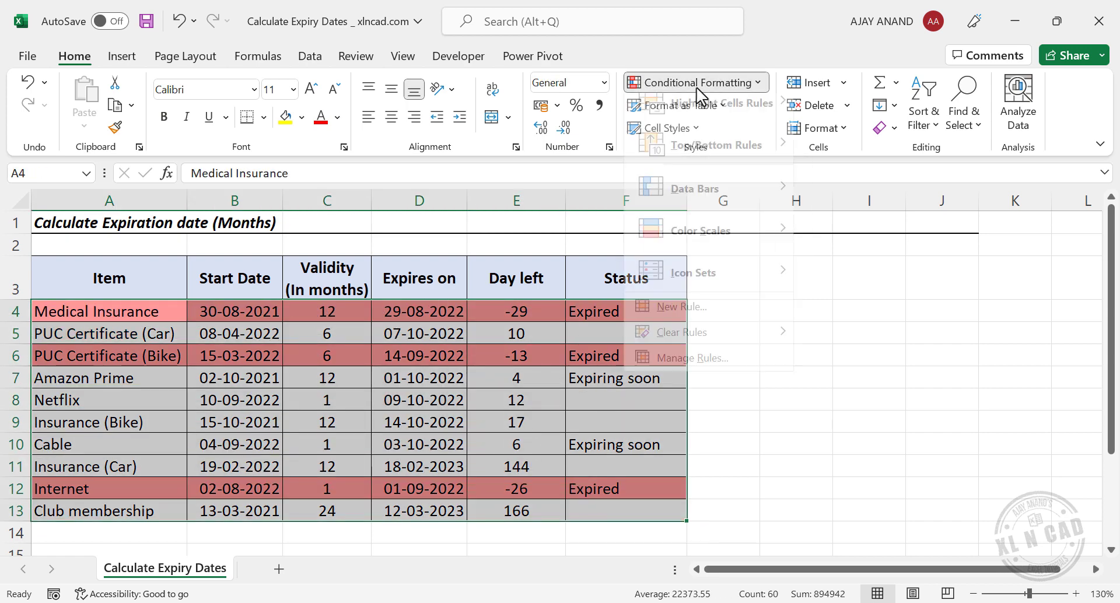
click(703, 321)
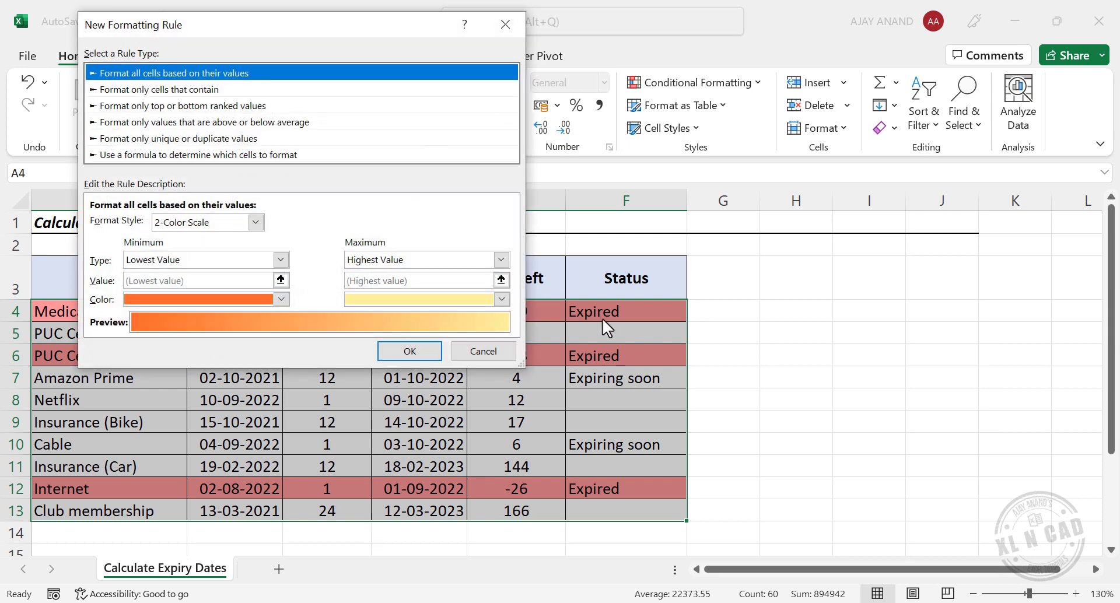
click(204, 154)
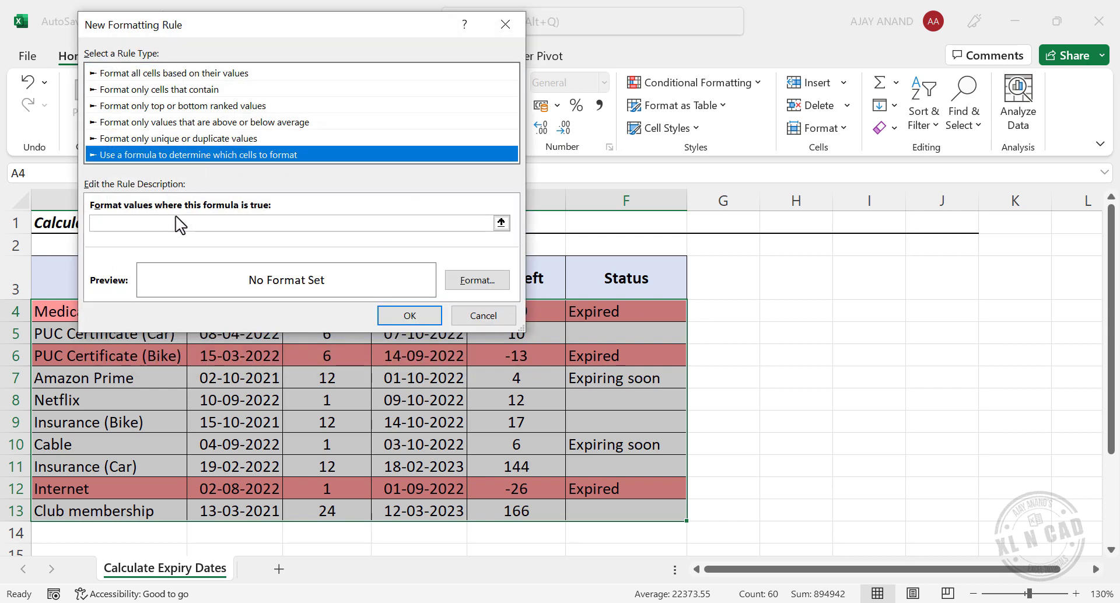
click(140, 223)
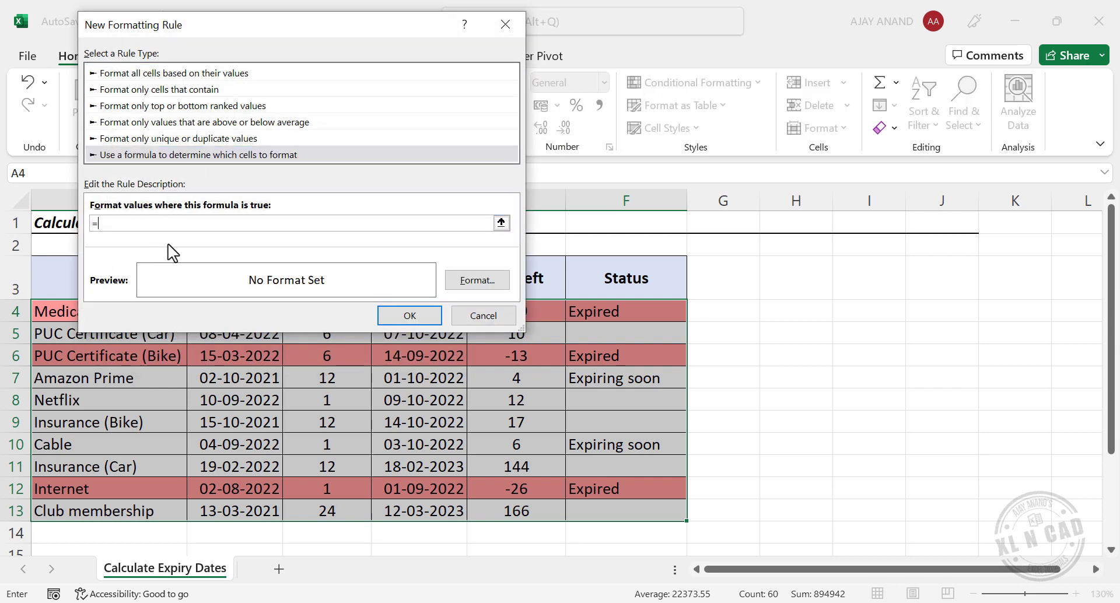
click(631, 317)
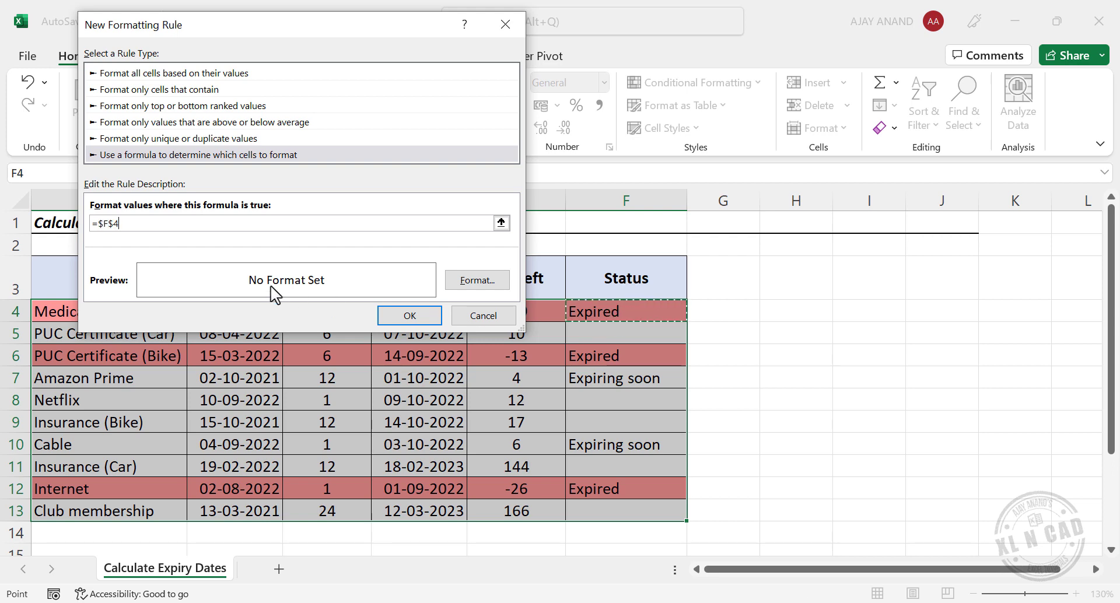
click(113, 223)
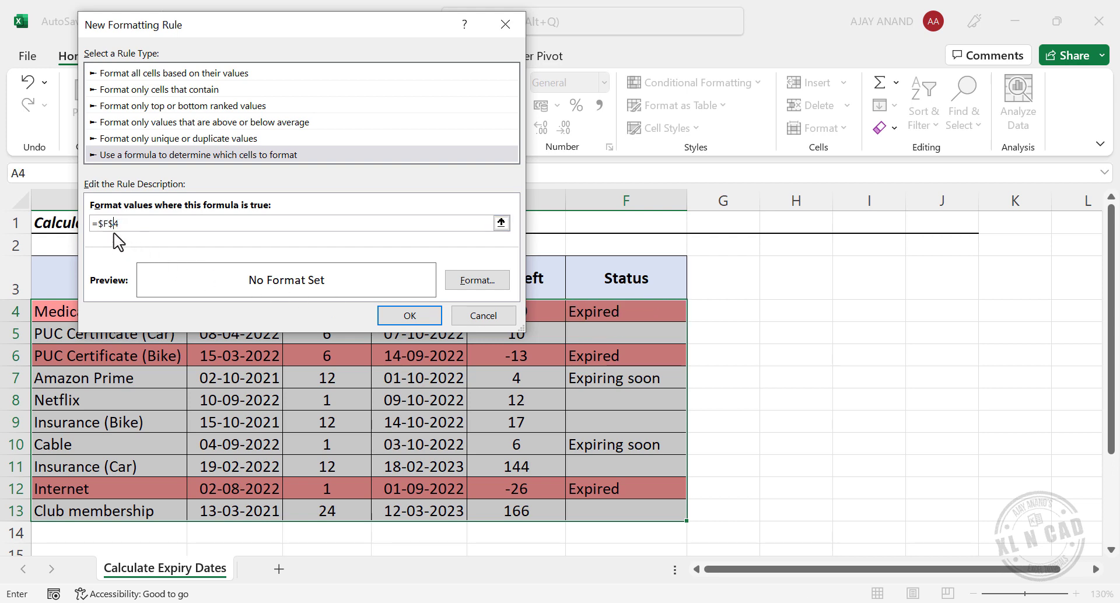
click(150, 225)
Set the rule's format to a light gold fill.
click(462, 283)
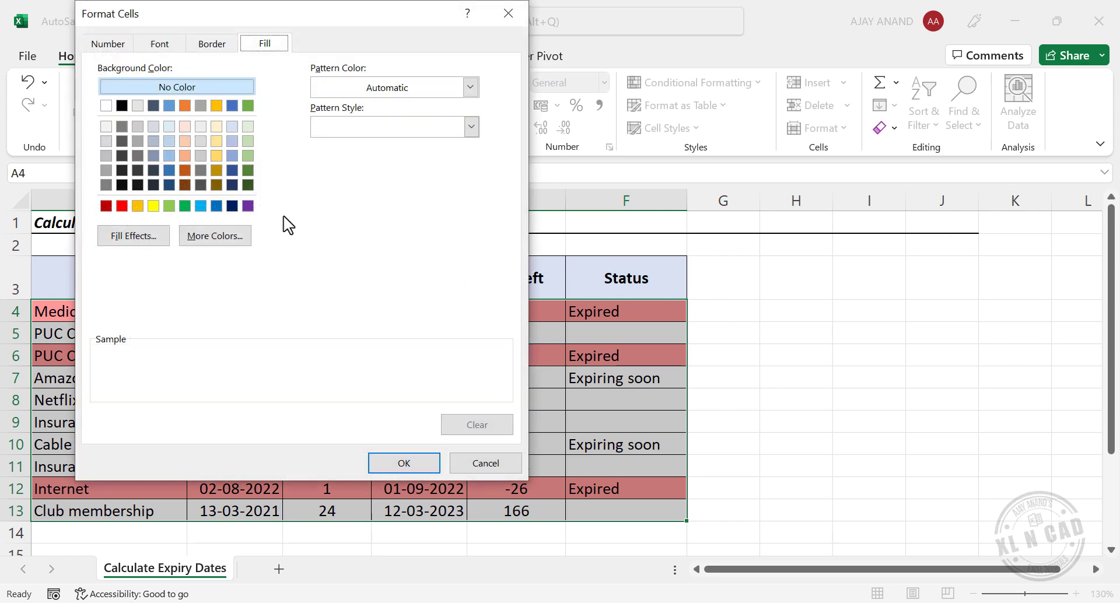
click(217, 141)
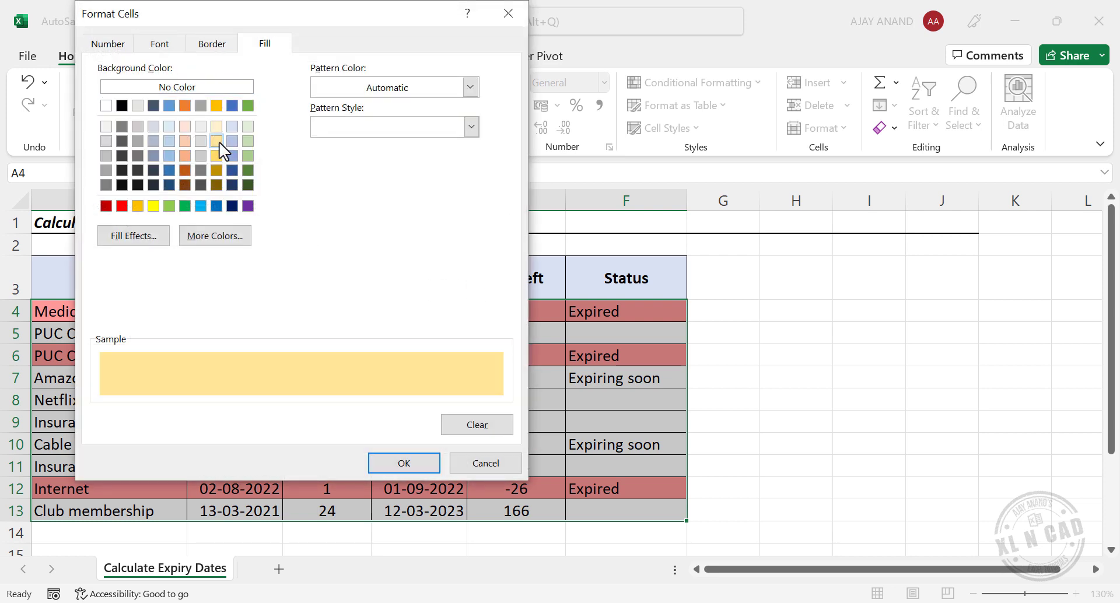
click(392, 461)
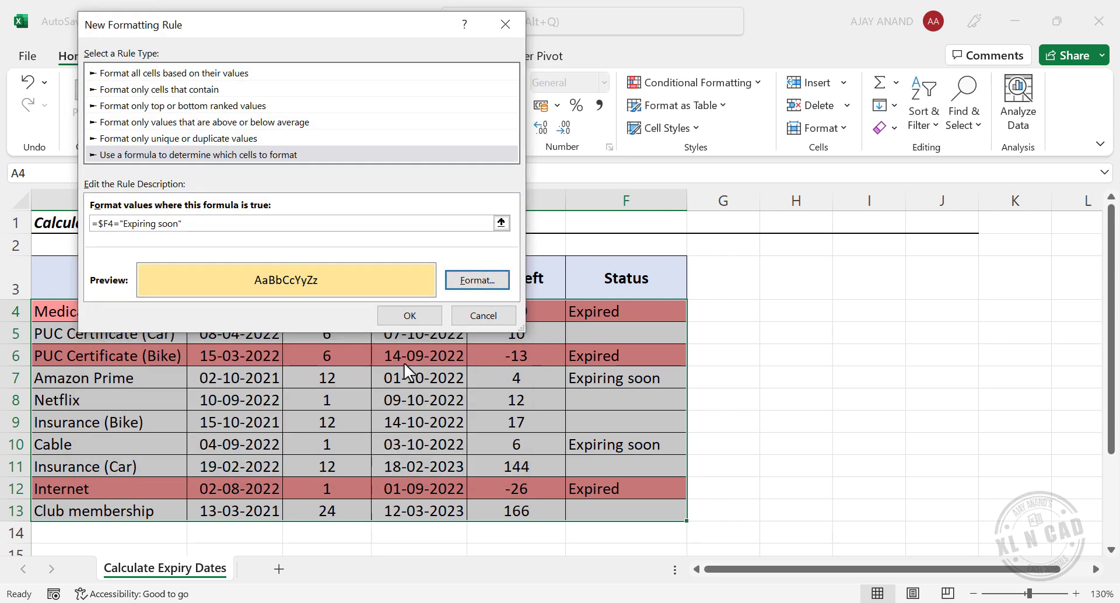